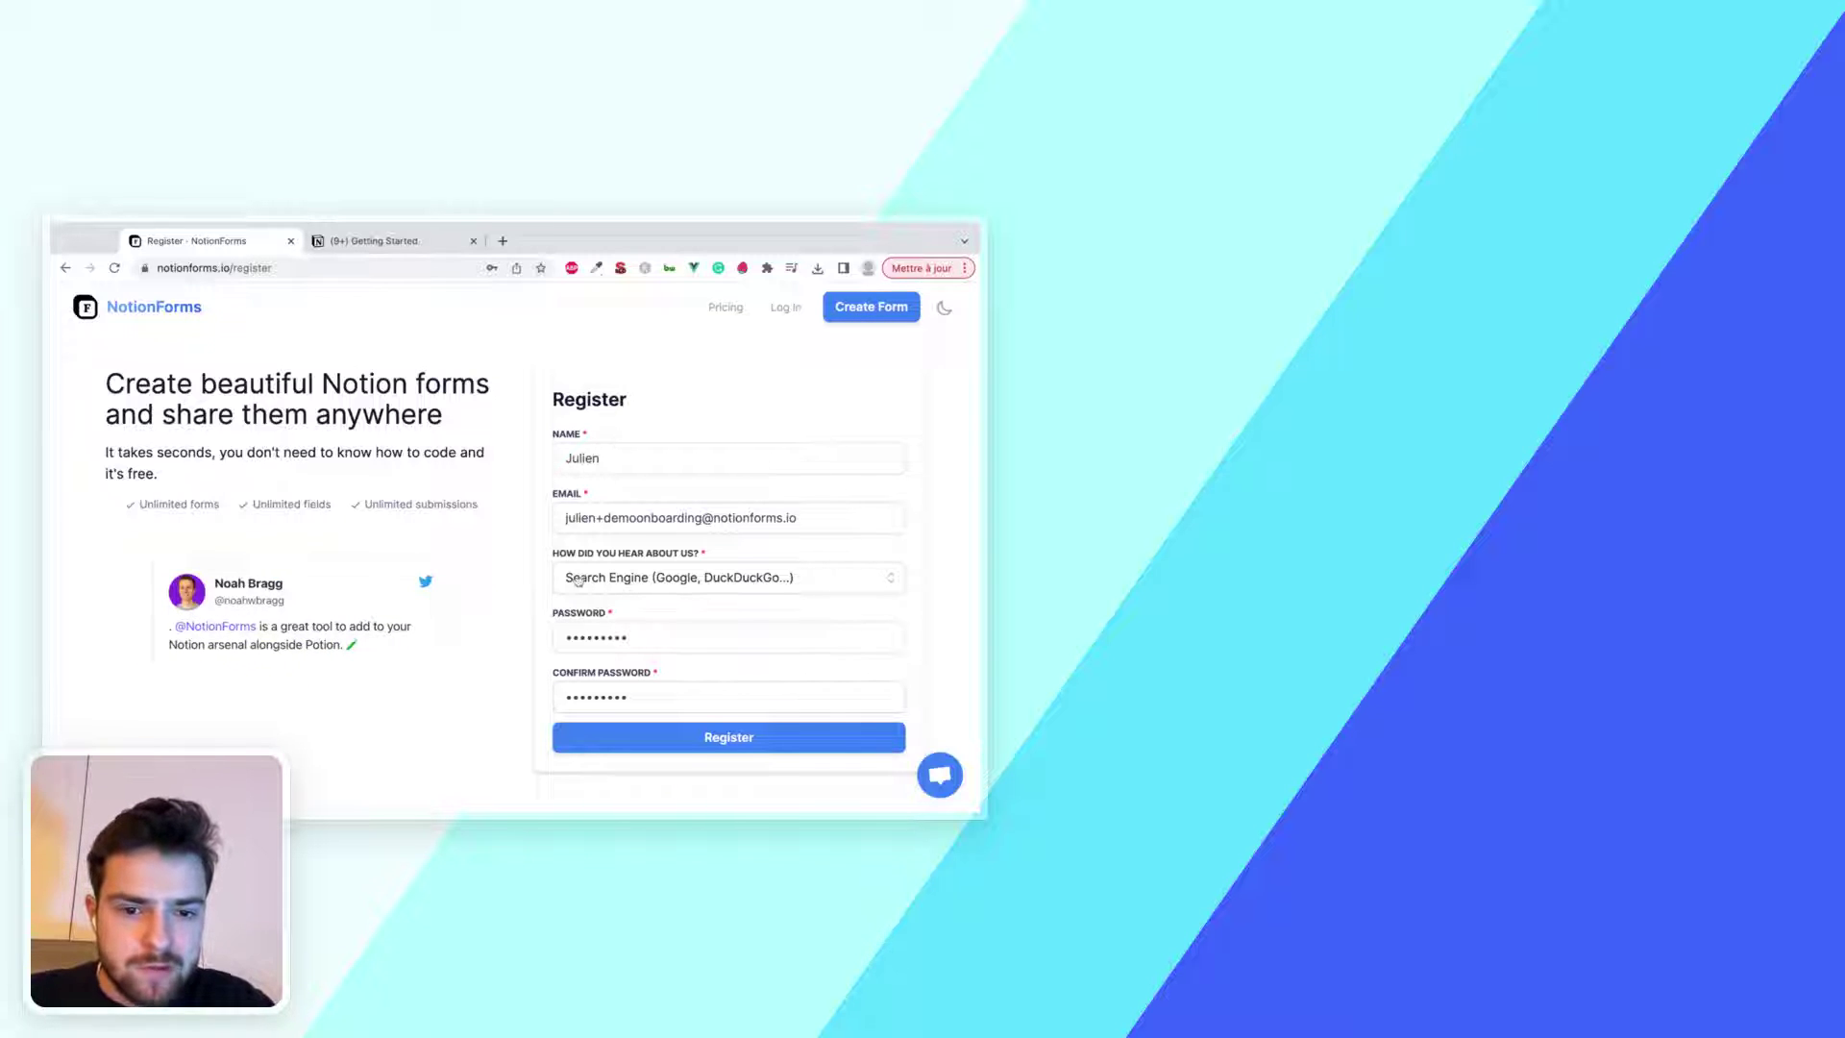
# Submit the filled-in registration form to create the NotionForms account
pyautogui.click(681, 746)
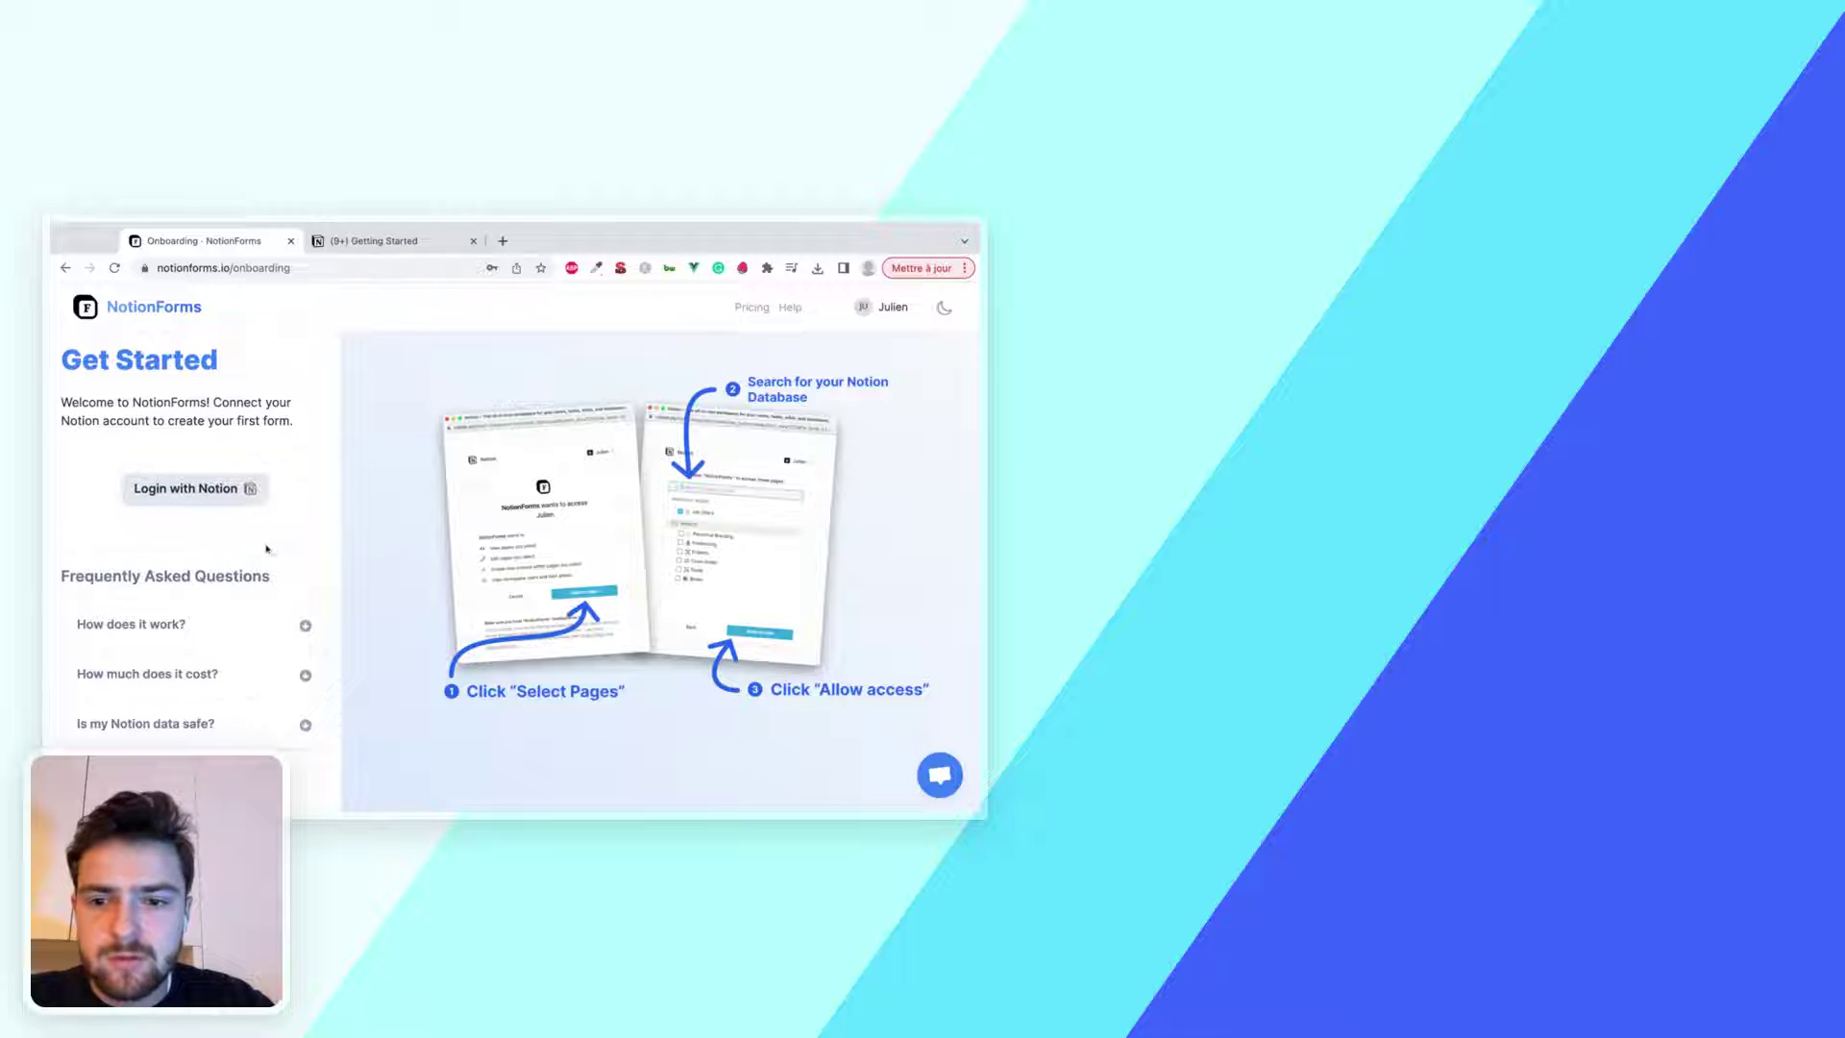
# Connect the Notion account and grant NotionForms access to all workspace pages, including Task List
pyautogui.click(189, 490)
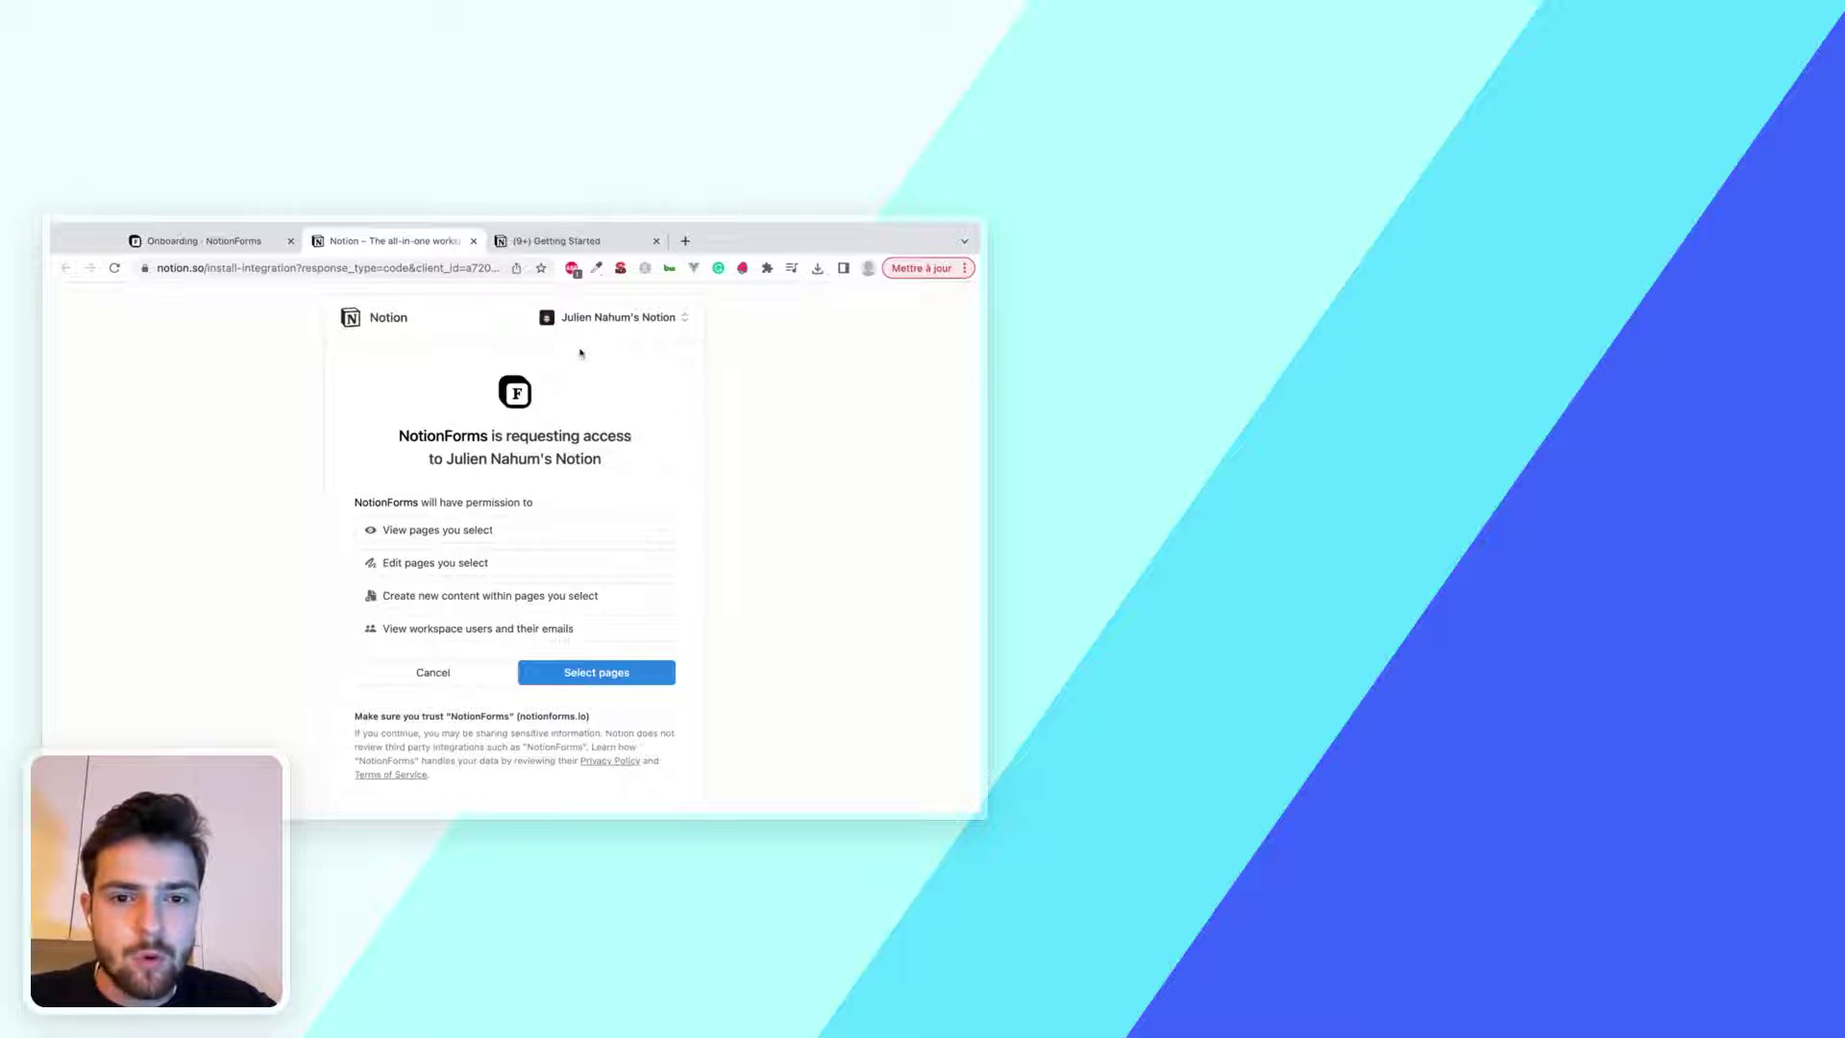
pyautogui.click(581, 675)
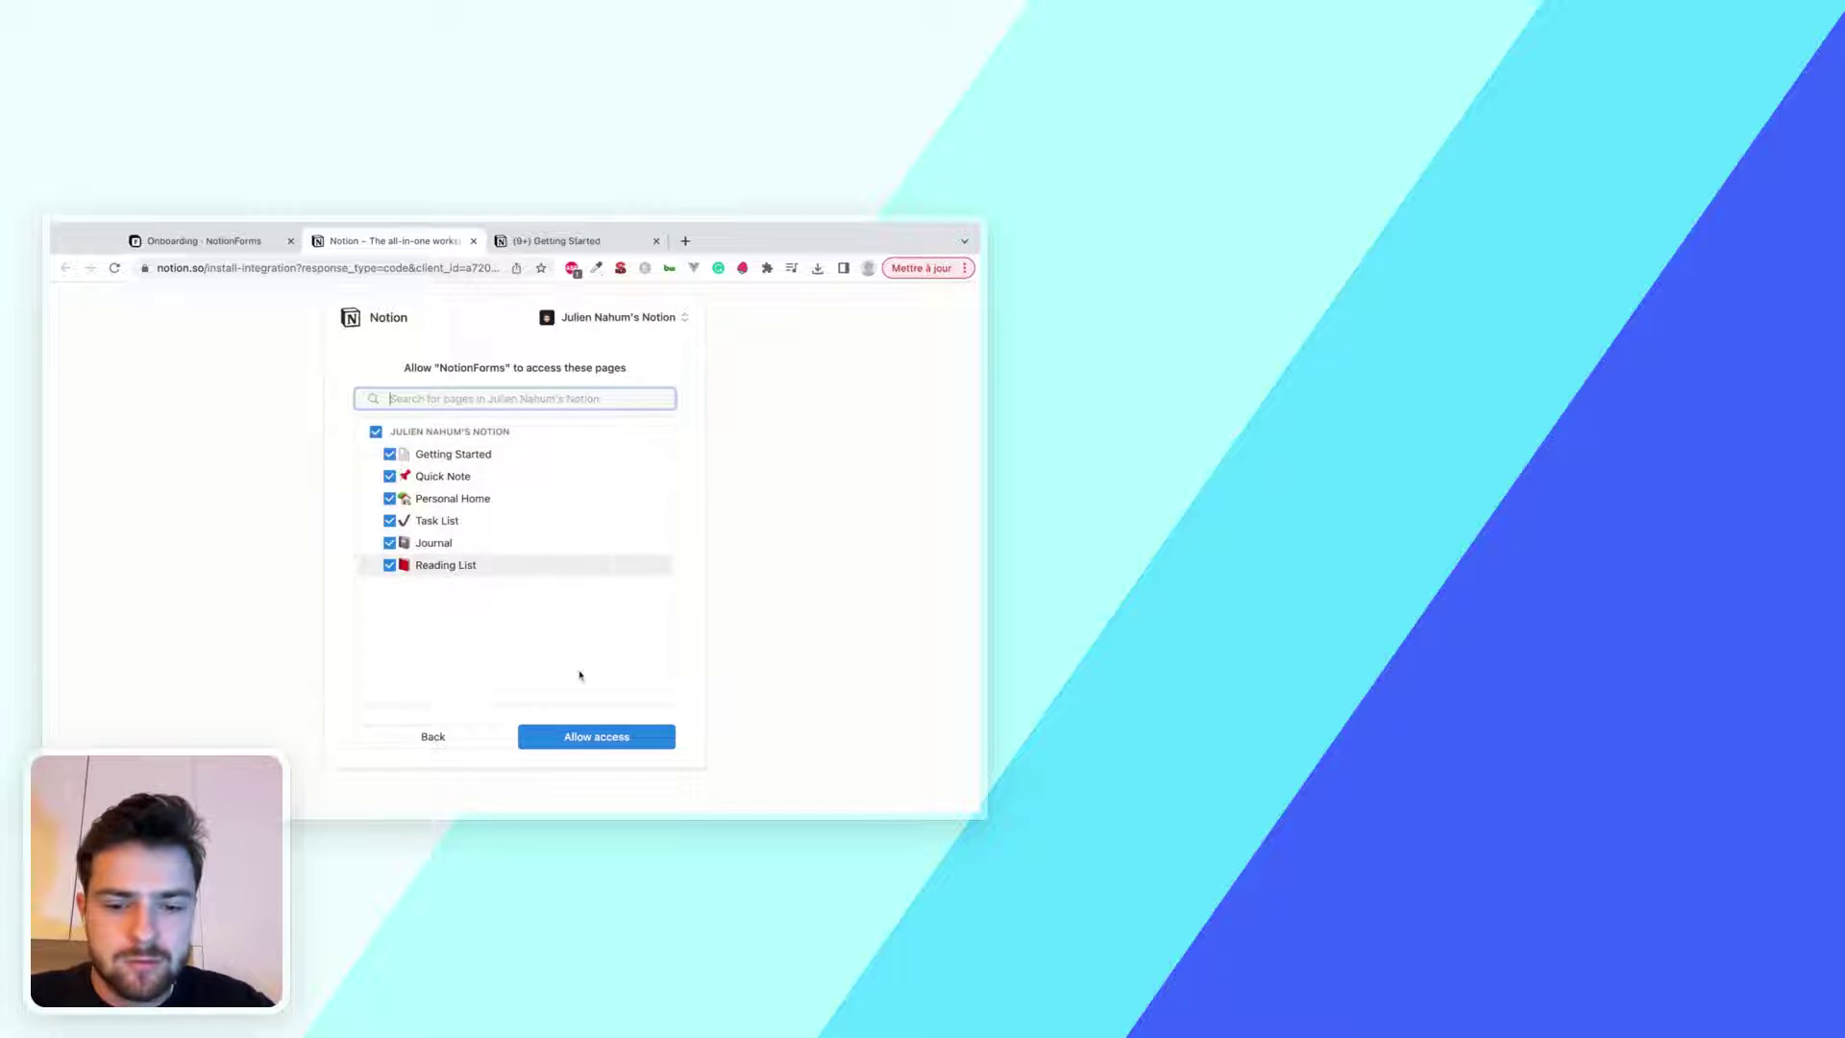
pyautogui.click(608, 742)
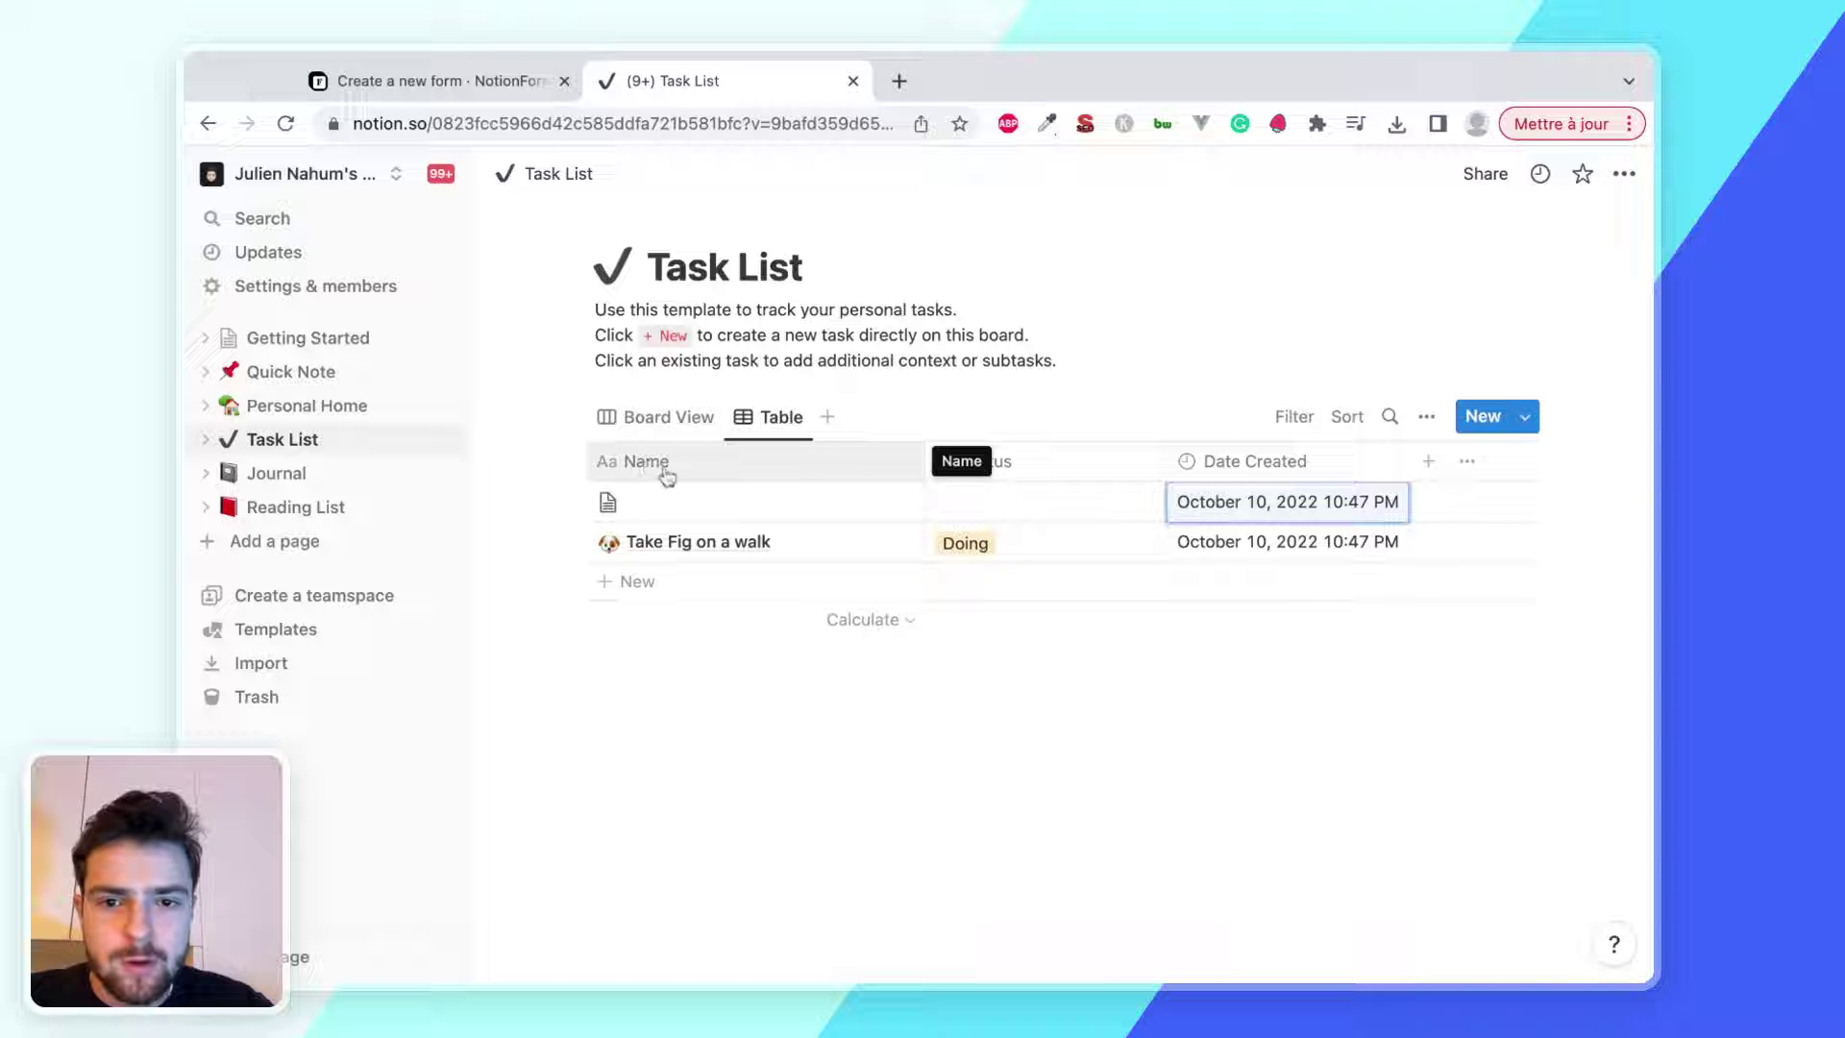
pyautogui.click(983, 490)
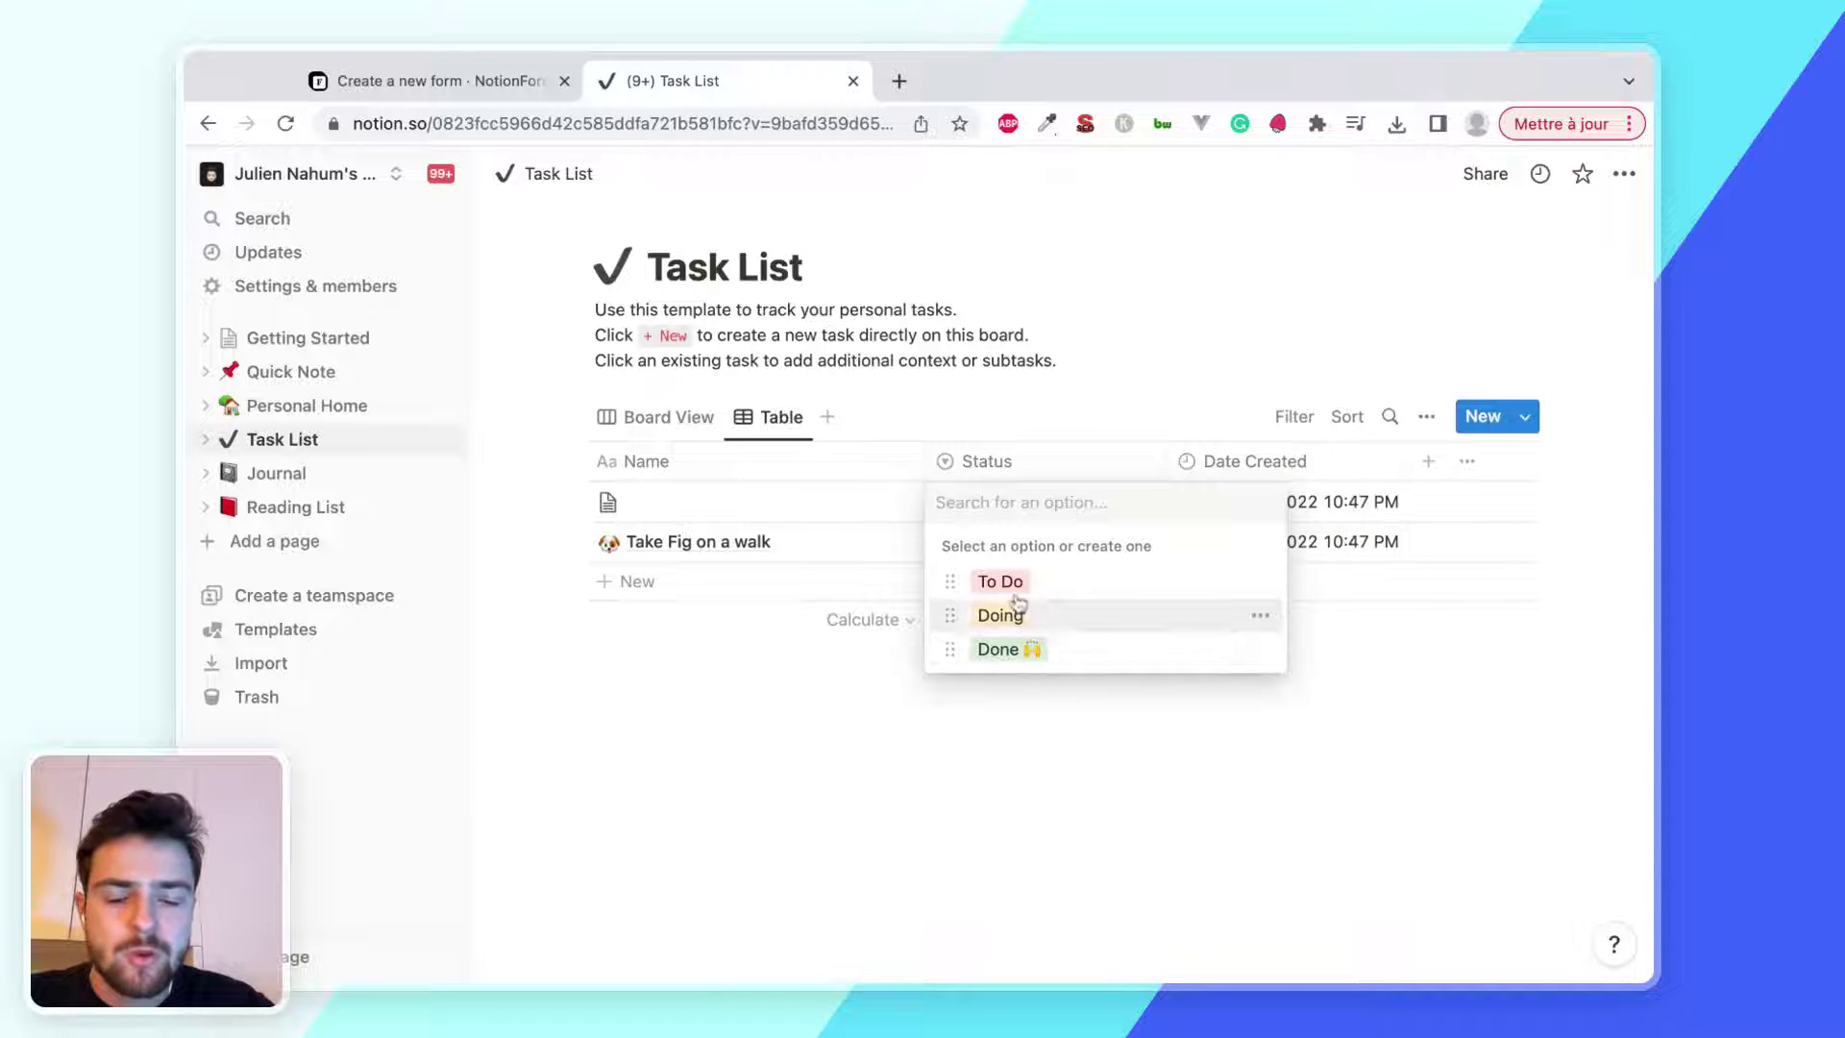
pyautogui.press('Escape')
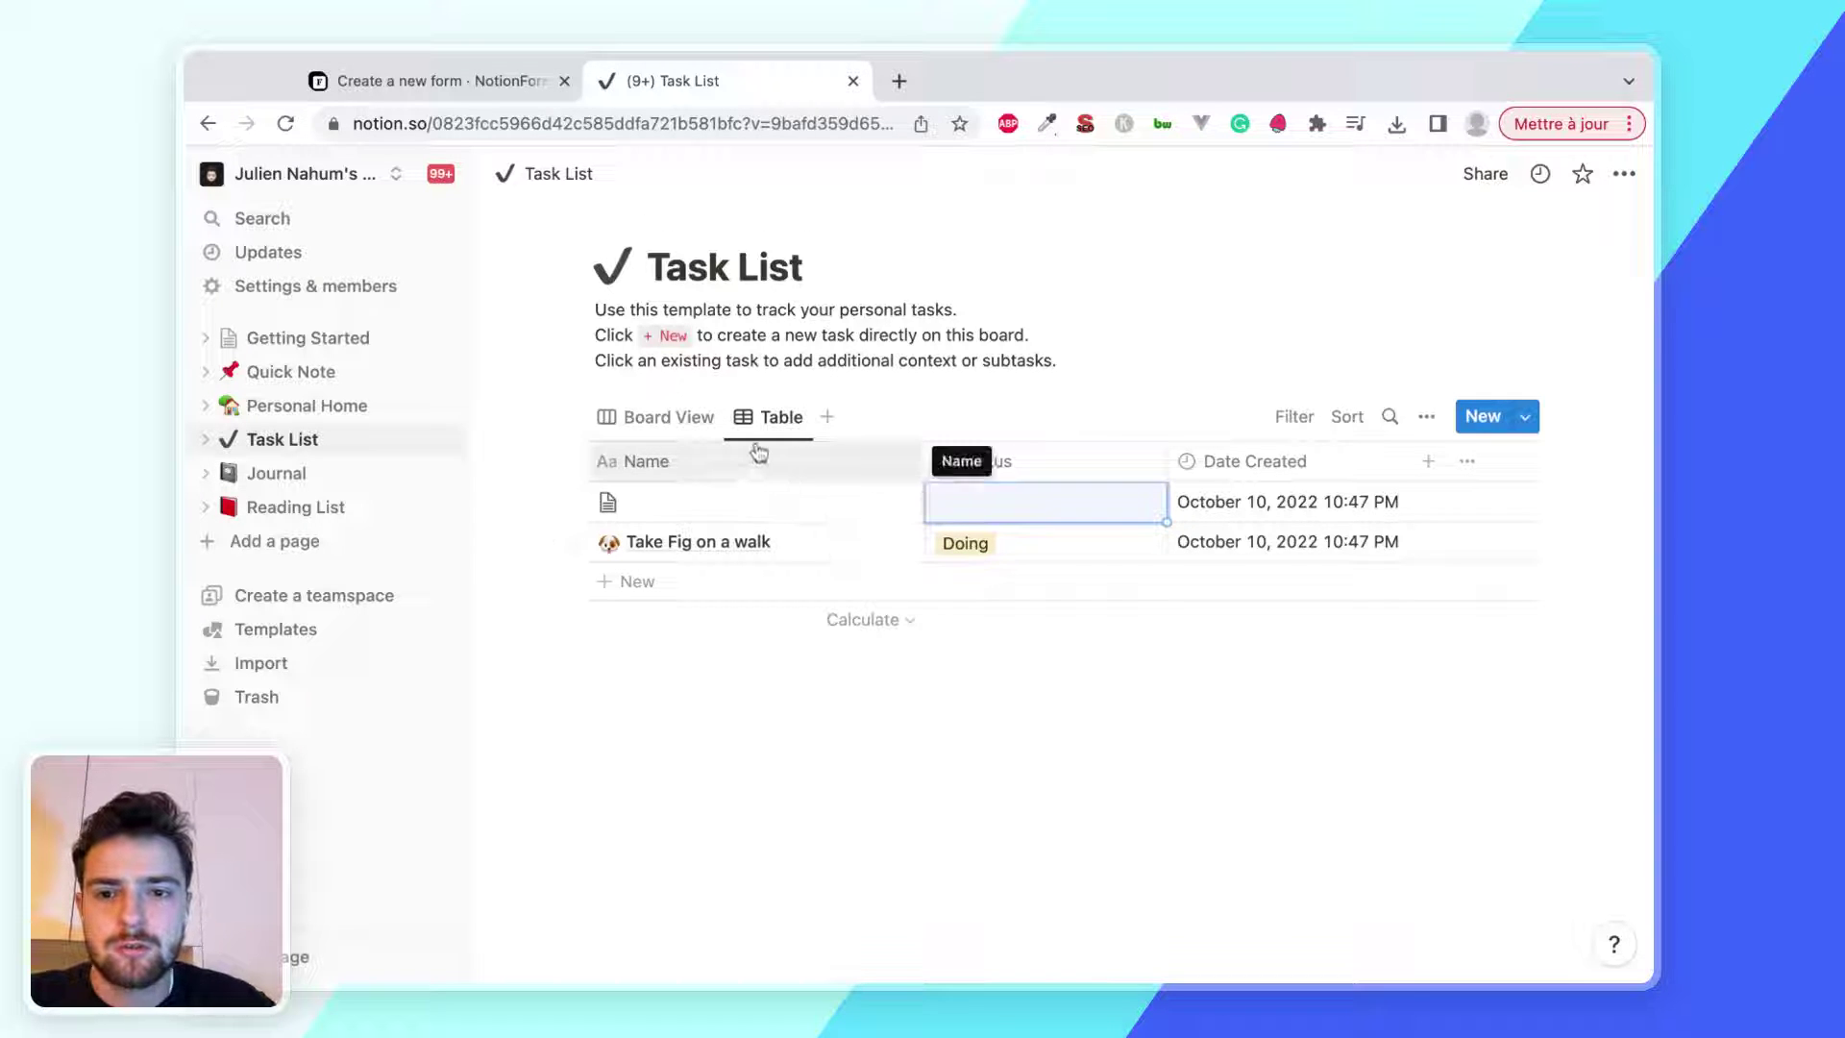
pyautogui.click(487, 86)
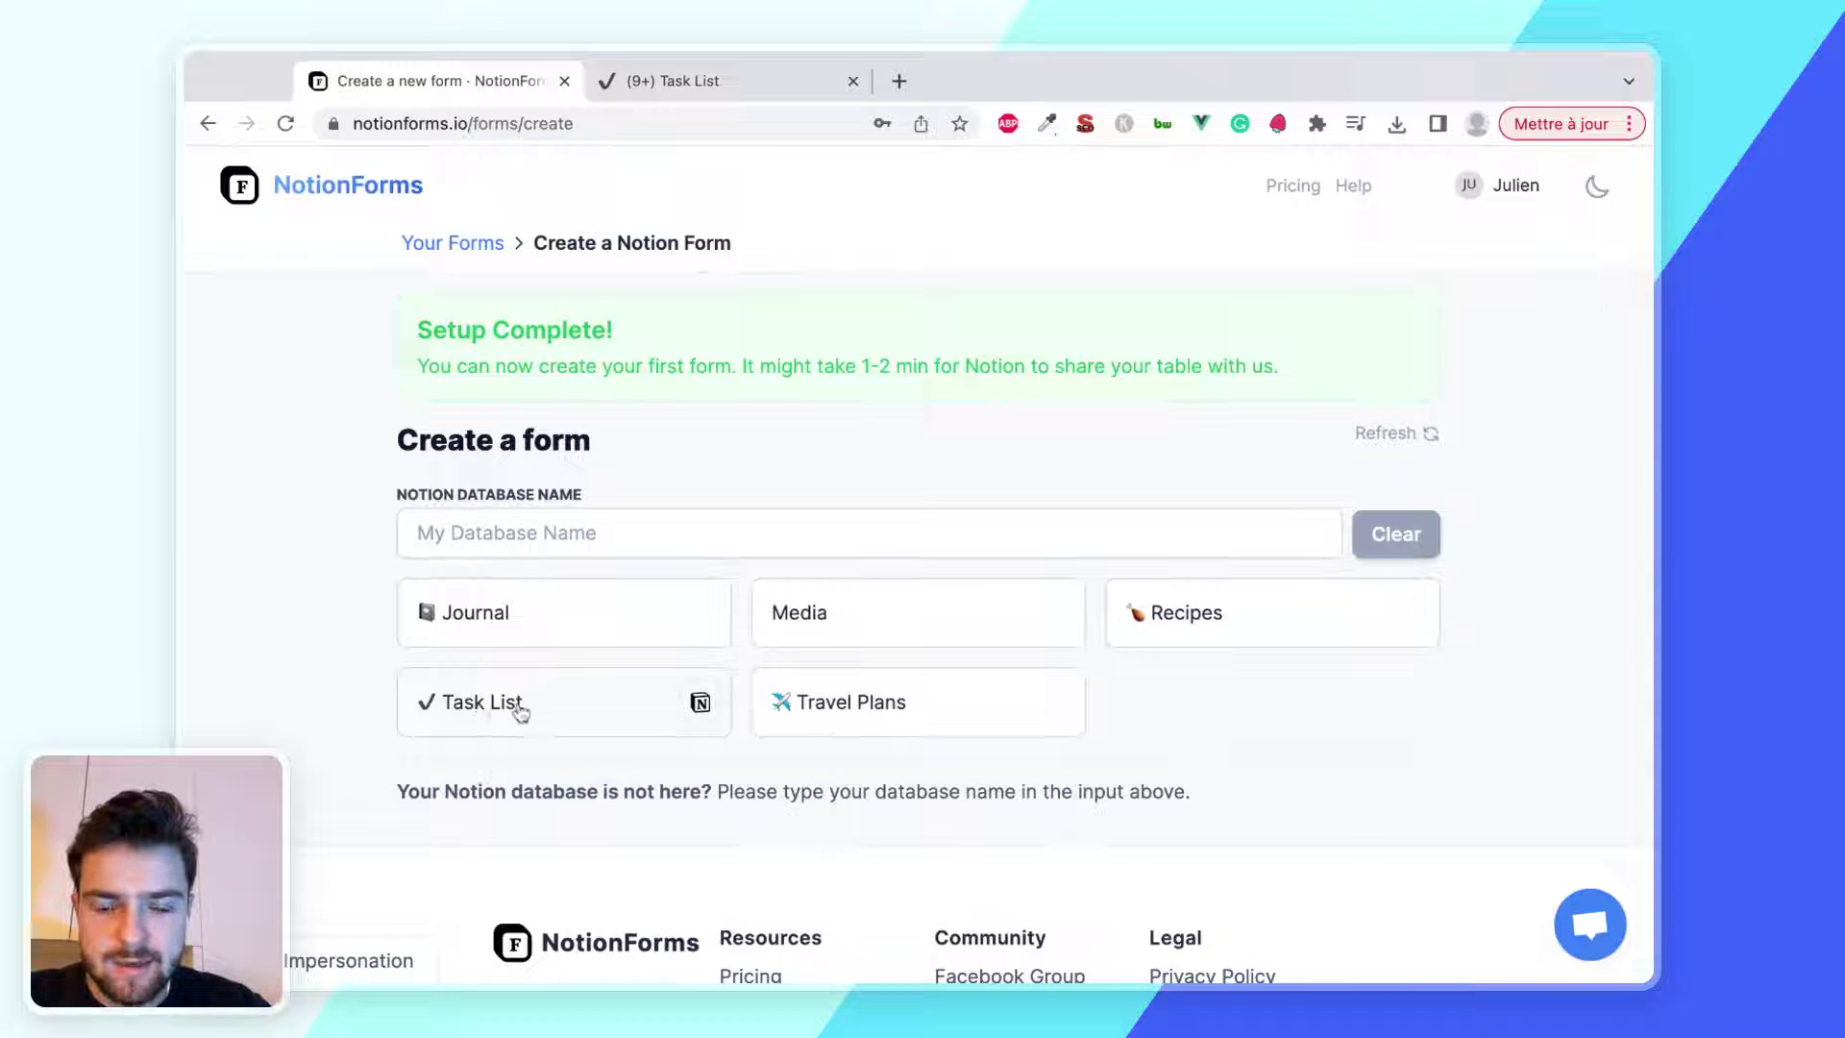
# Search 'Tas', start a form from the Task List database, and skip the editor tour
pyautogui.click(604, 531)
pyautogui.write('Tas')
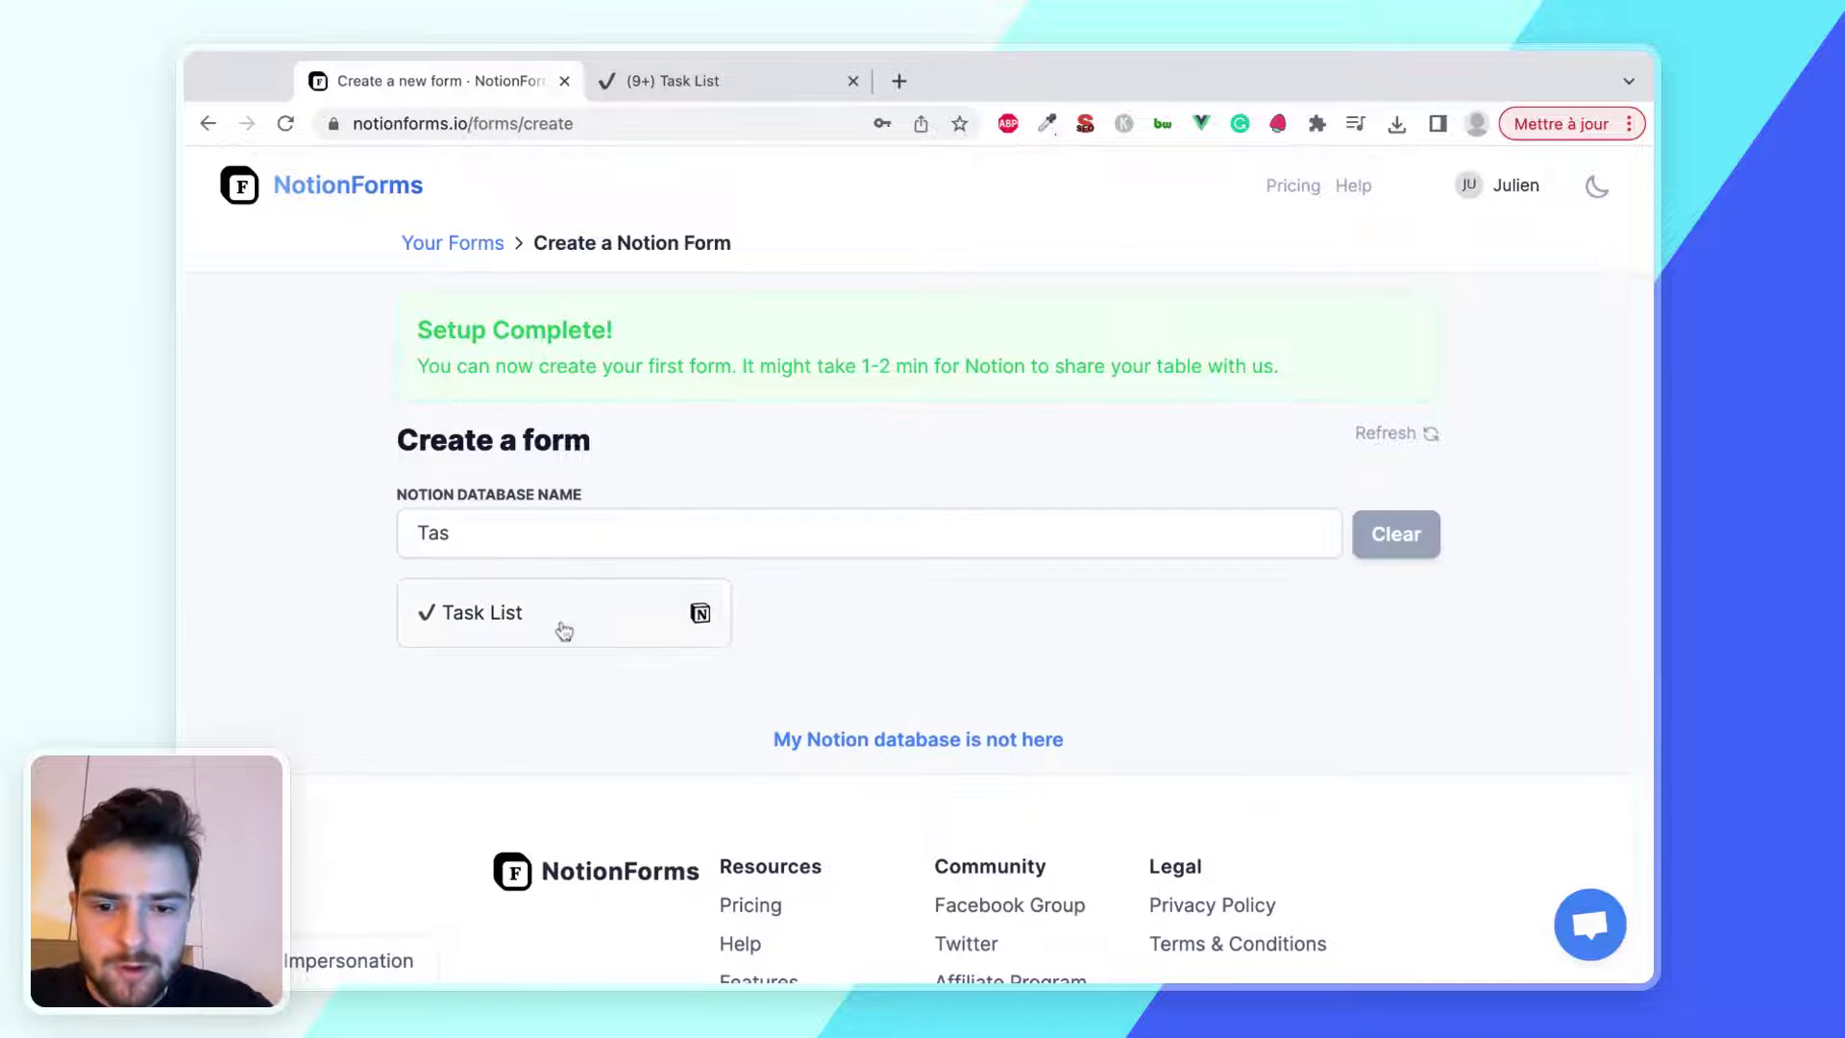
pyautogui.click(564, 612)
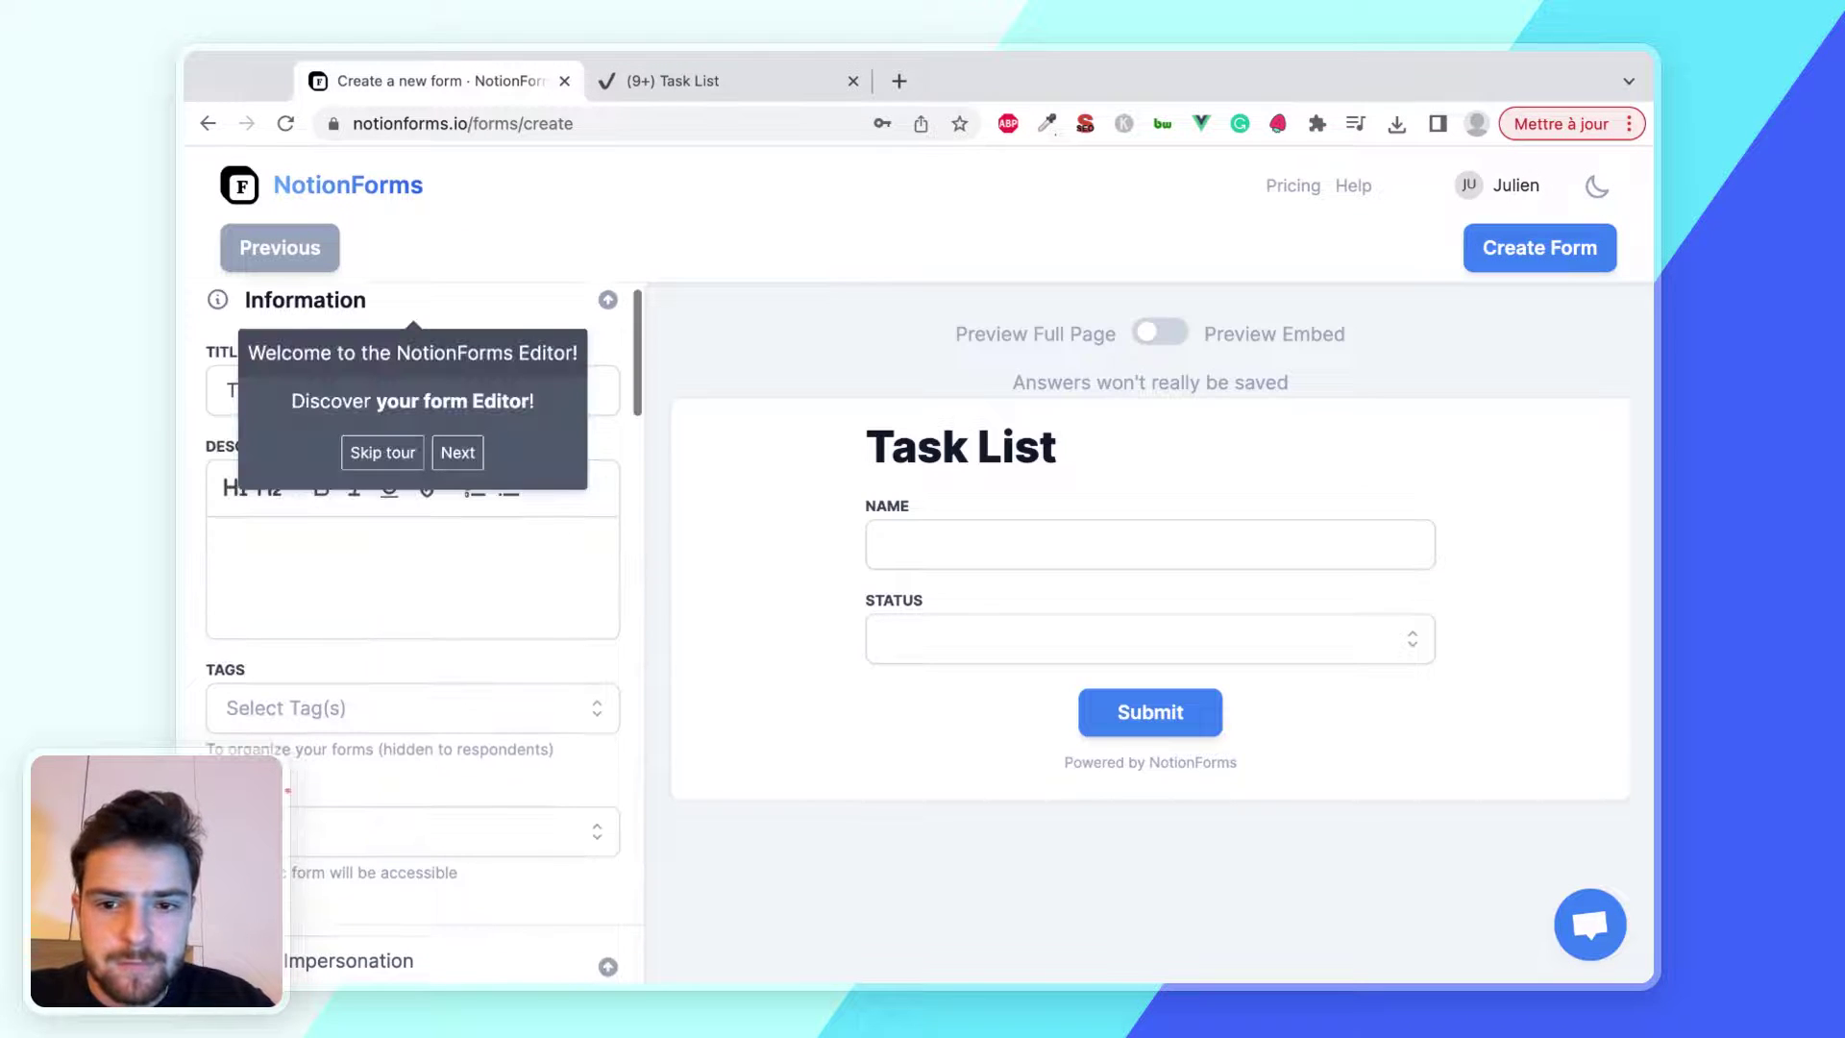
pyautogui.click(406, 456)
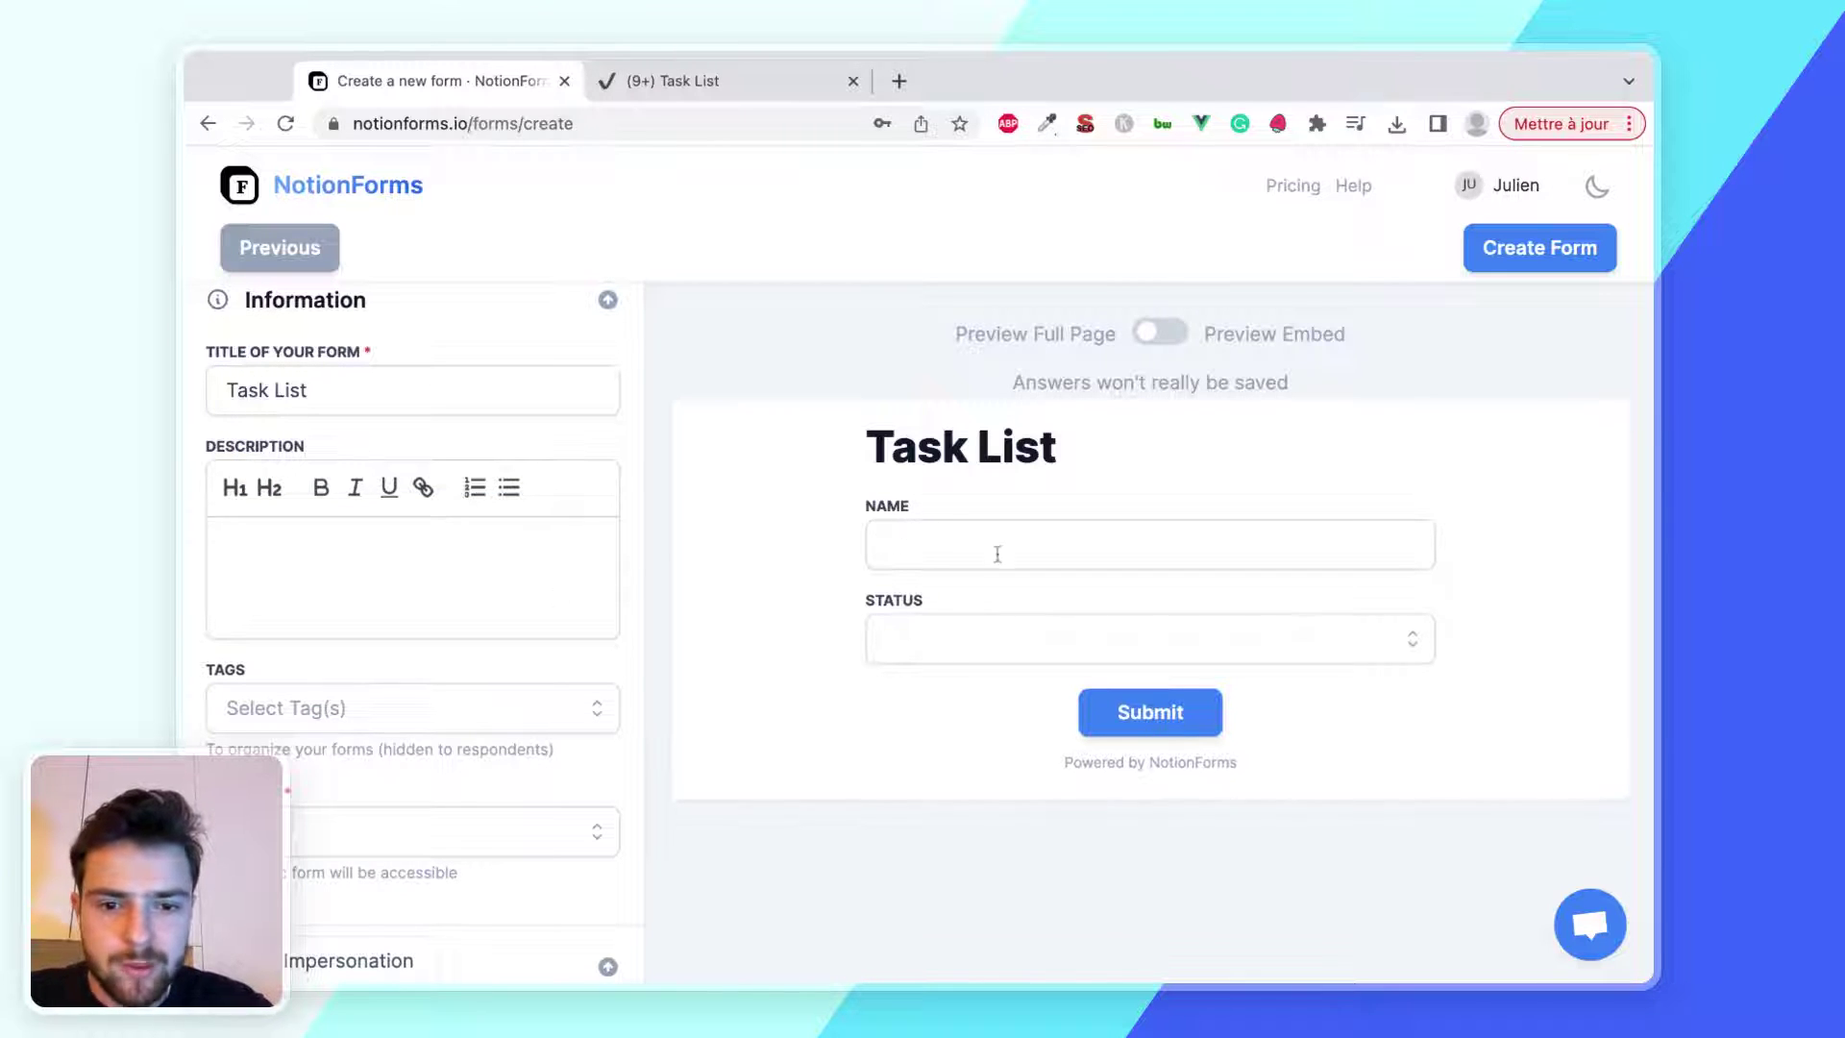
# Try the Name field and view the Status choices in the form preview
pyautogui.click(937, 547)
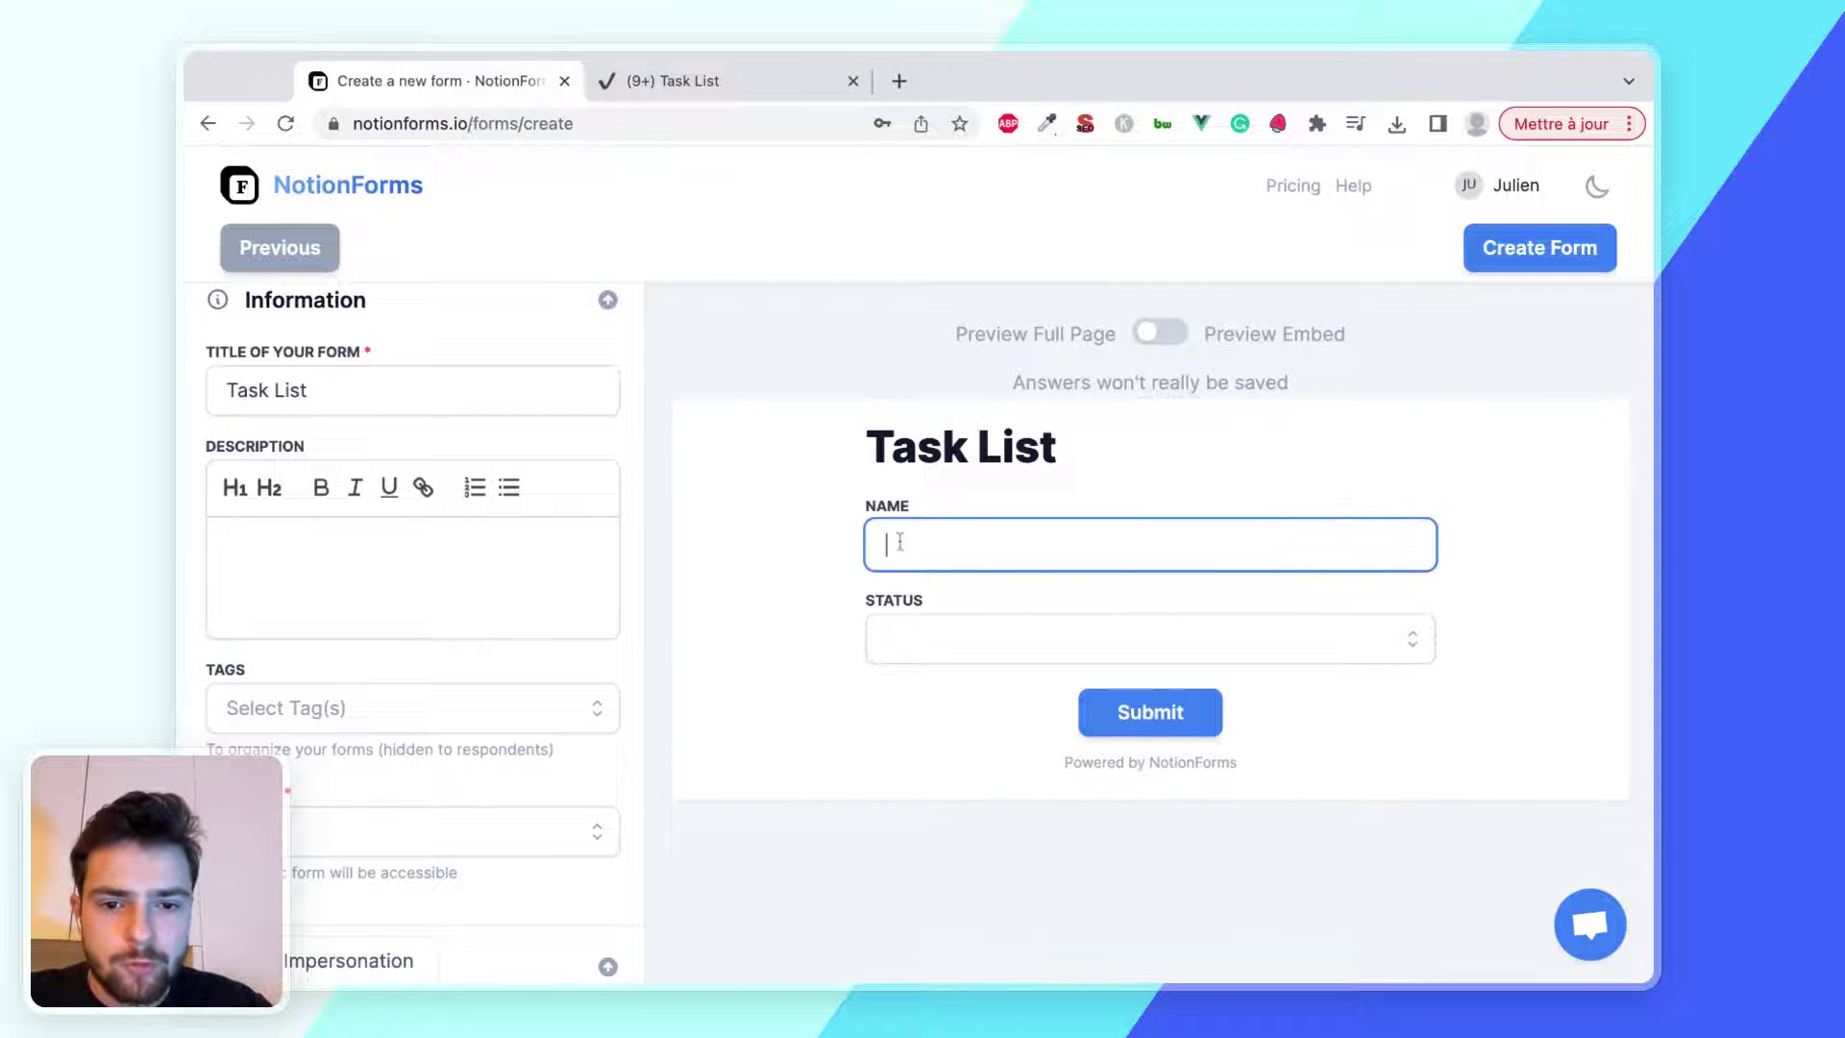
pyautogui.click(936, 639)
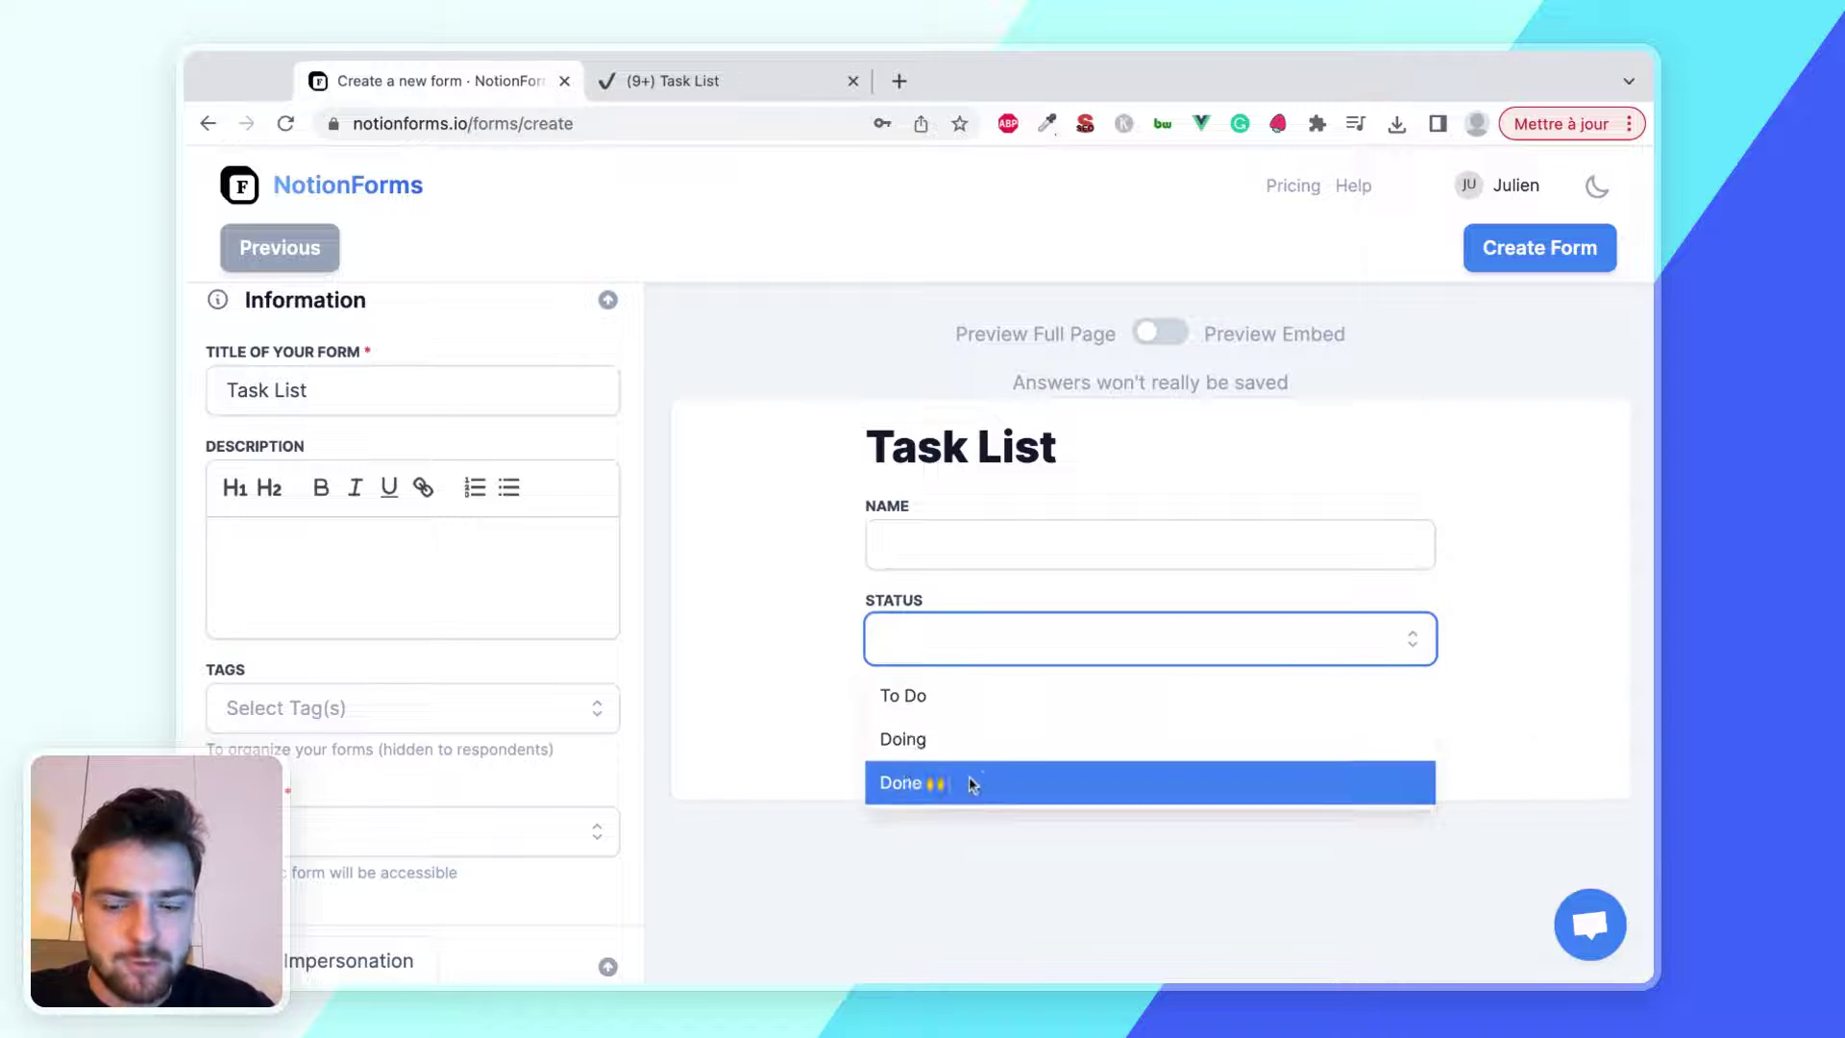
pyautogui.click(770, 642)
pyautogui.scroll(-3, 469, 652)
pyautogui.scroll(4, 481, 453)
# Change the form title from Task List to 'Add a task'
pyautogui.click(440, 407)
pyautogui.doubleClick(440, 407)
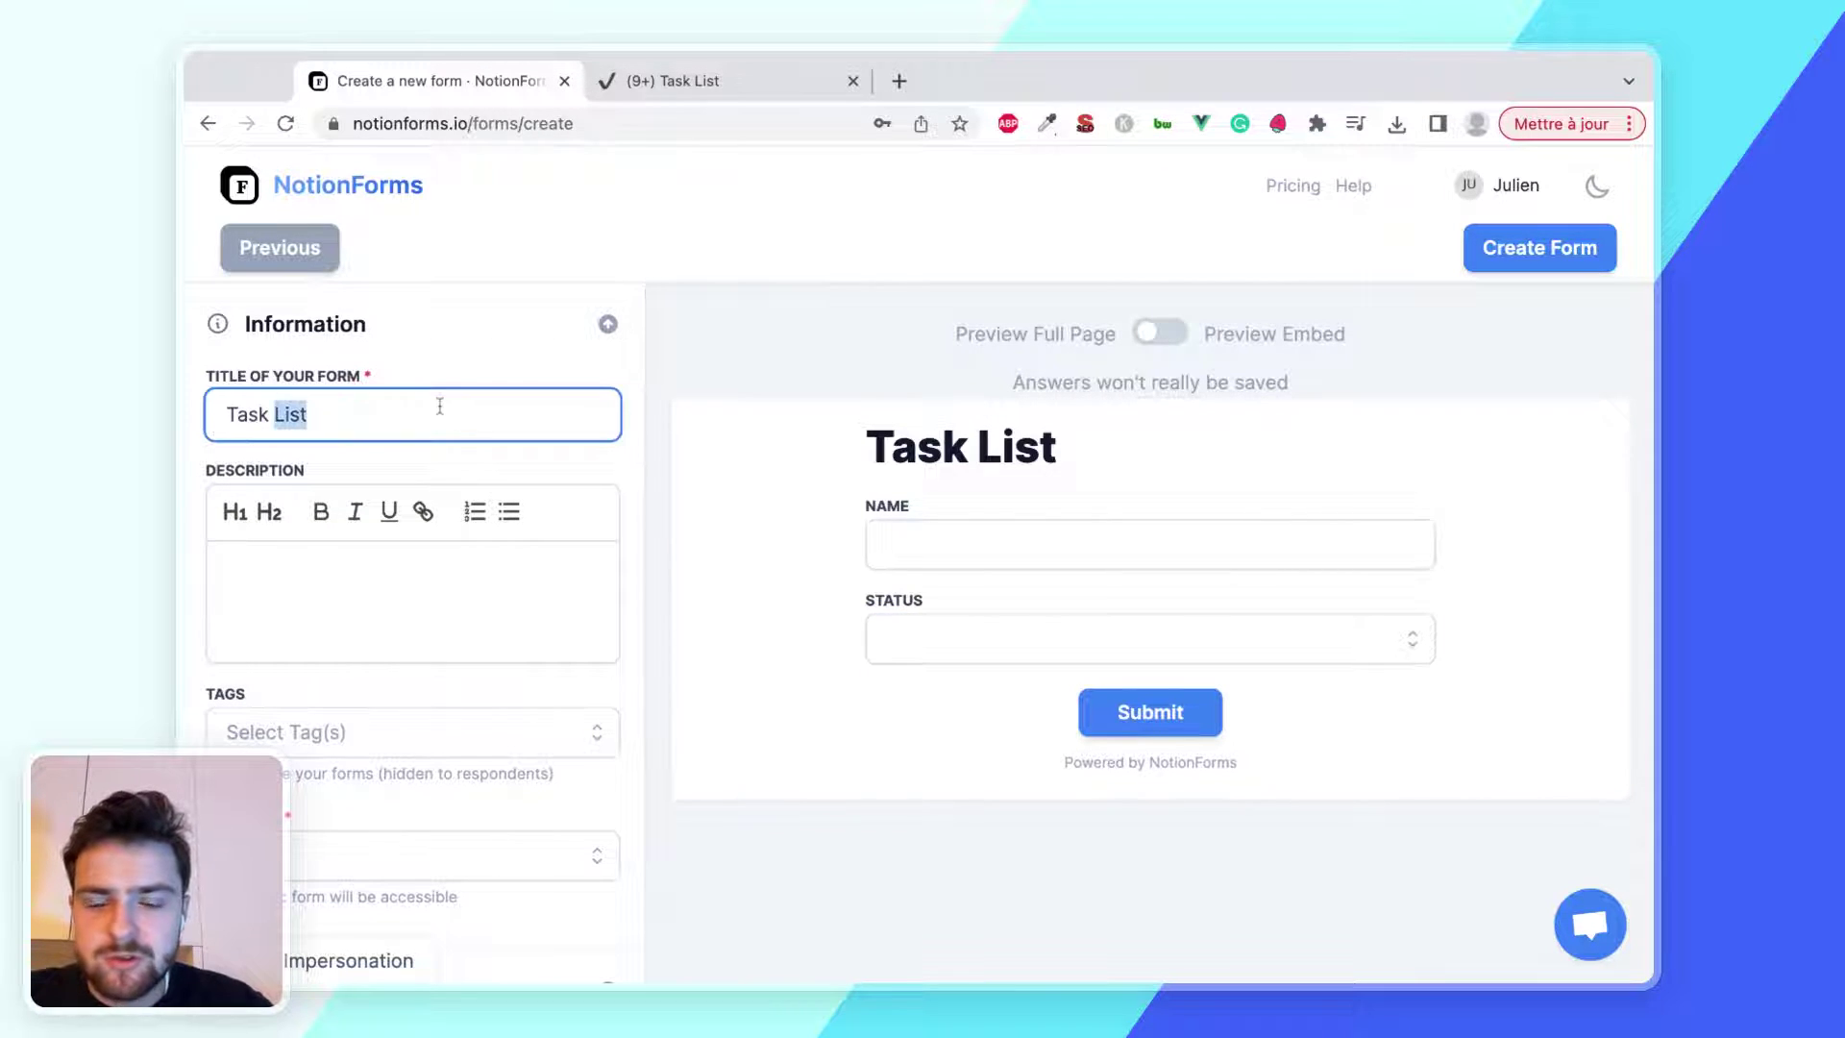
pyautogui.hotkey('ctrl', 'a')
pyautogui.write('Add a ')
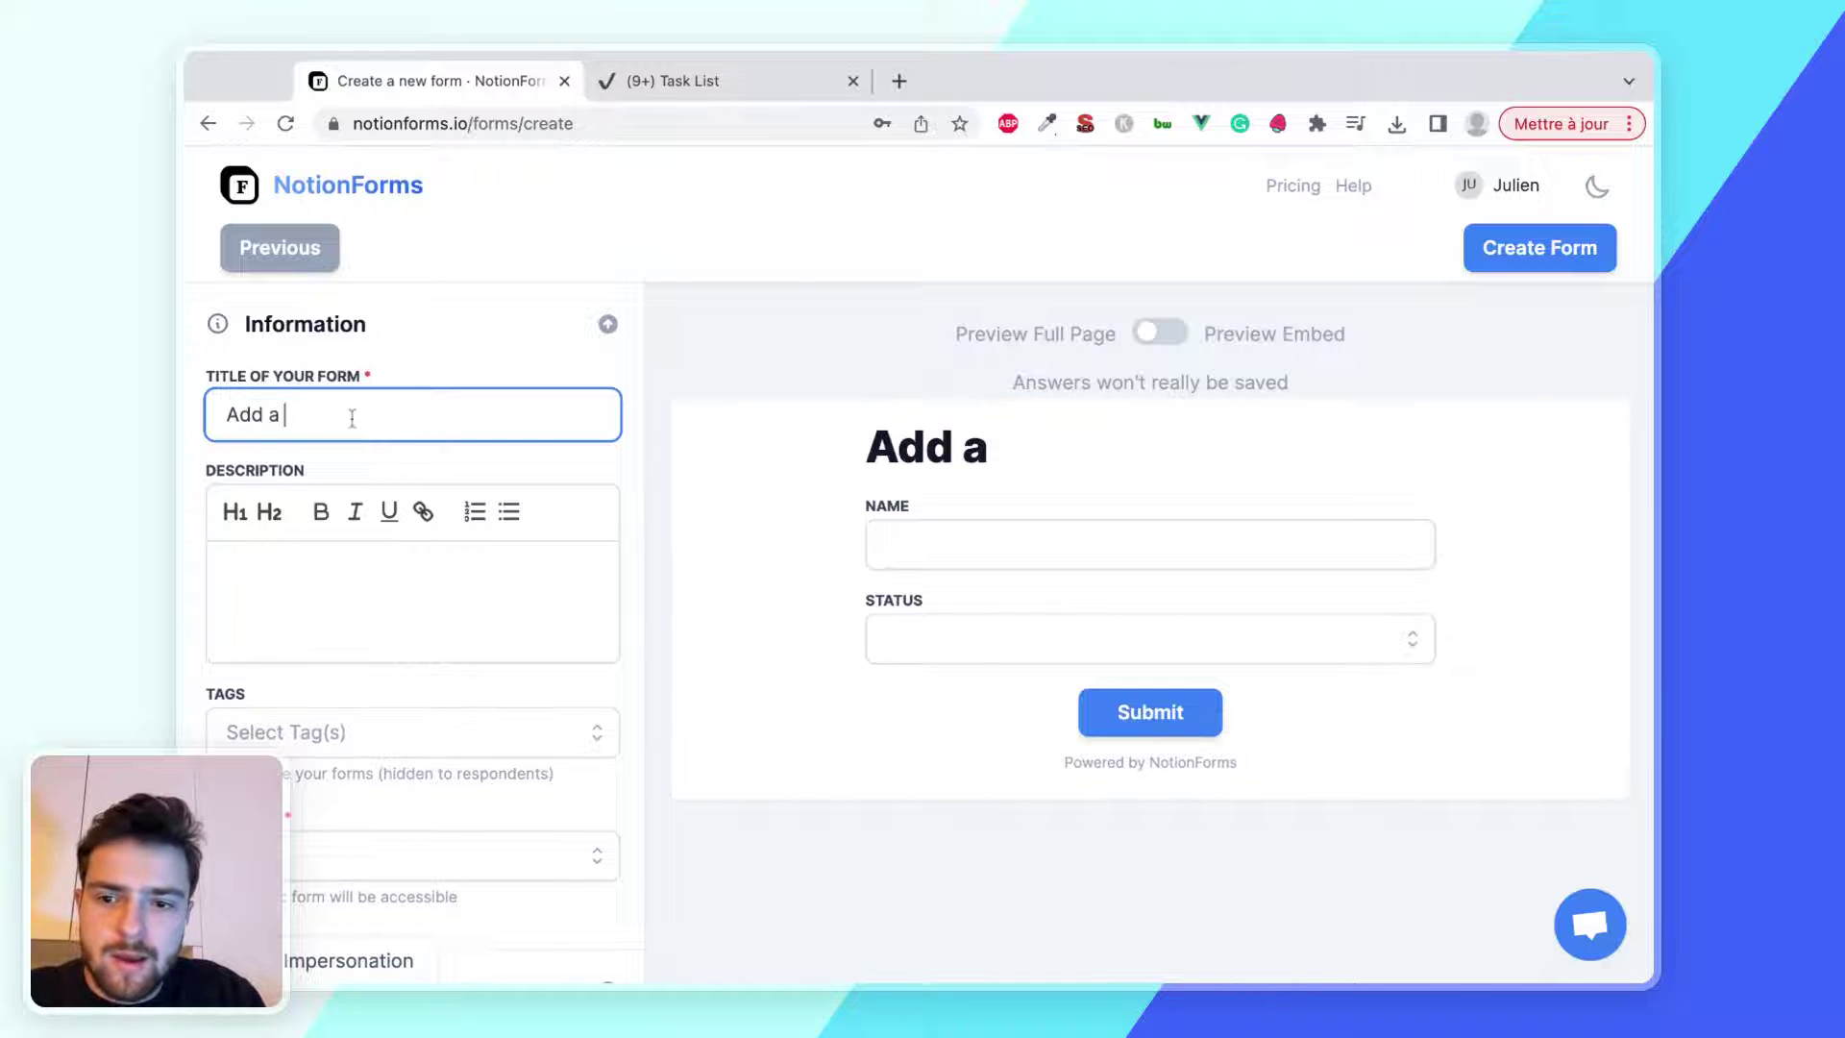
pyautogui.write('task')
# Set the form description to 'Let's complete all my tasks!'
pyautogui.click(426, 619)
pyautogui.write('L')
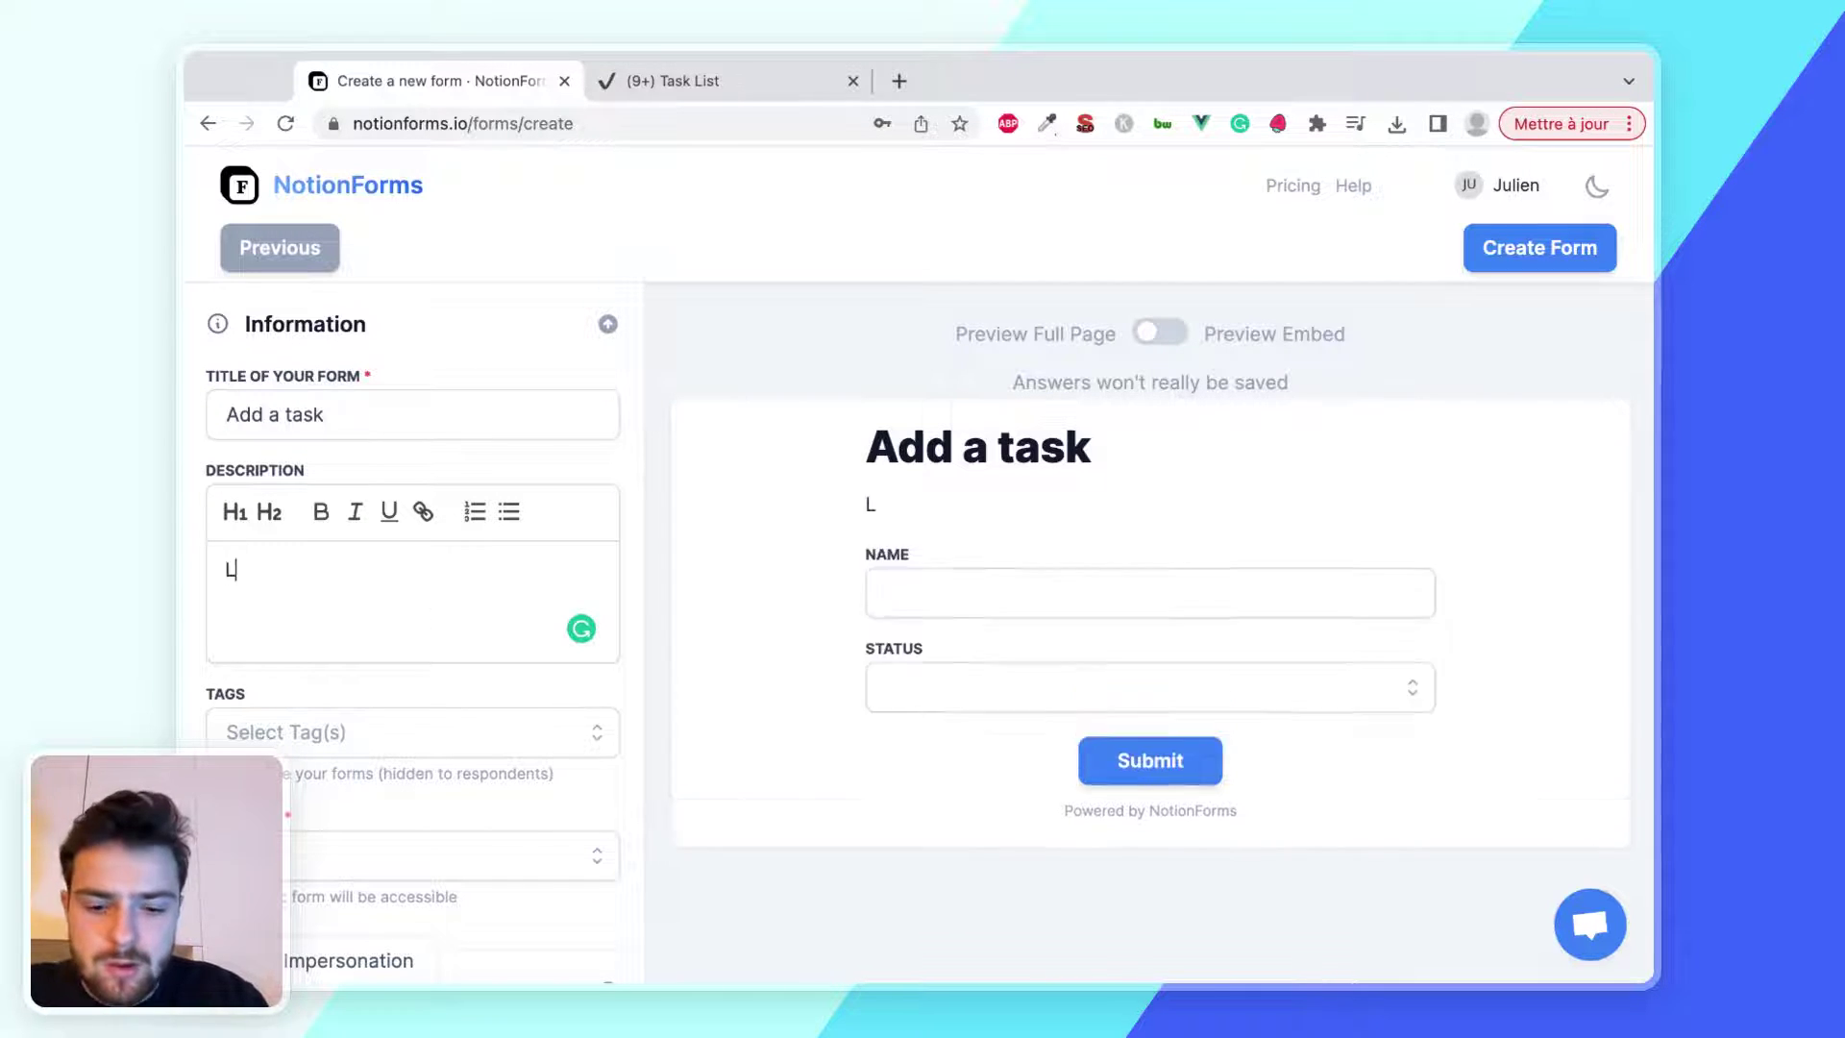
pyautogui.write("et's complete all my a")
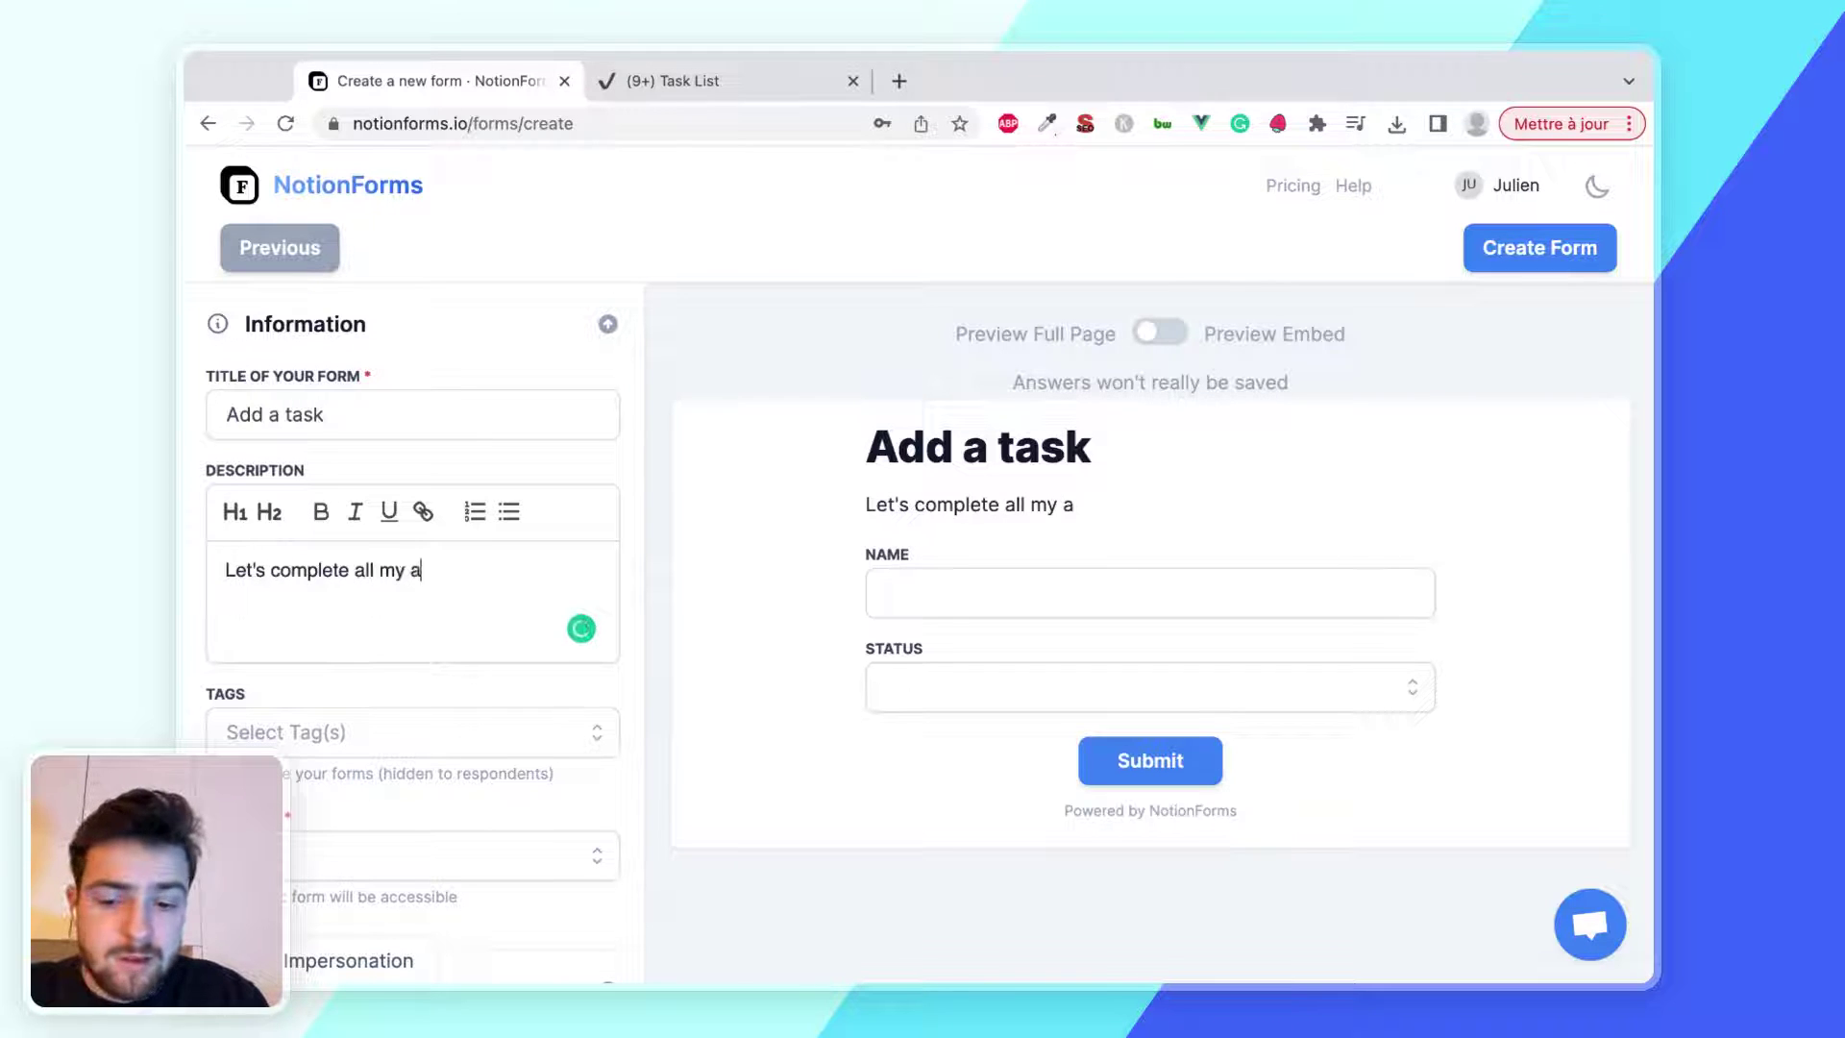
pyautogui.press('BackSpace')
pyautogui.write('tasks!')
pyautogui.scroll(-2, 378, 630)
pyautogui.scroll(-10, 379, 629)
pyautogui.scroll(-10, 477, 581)
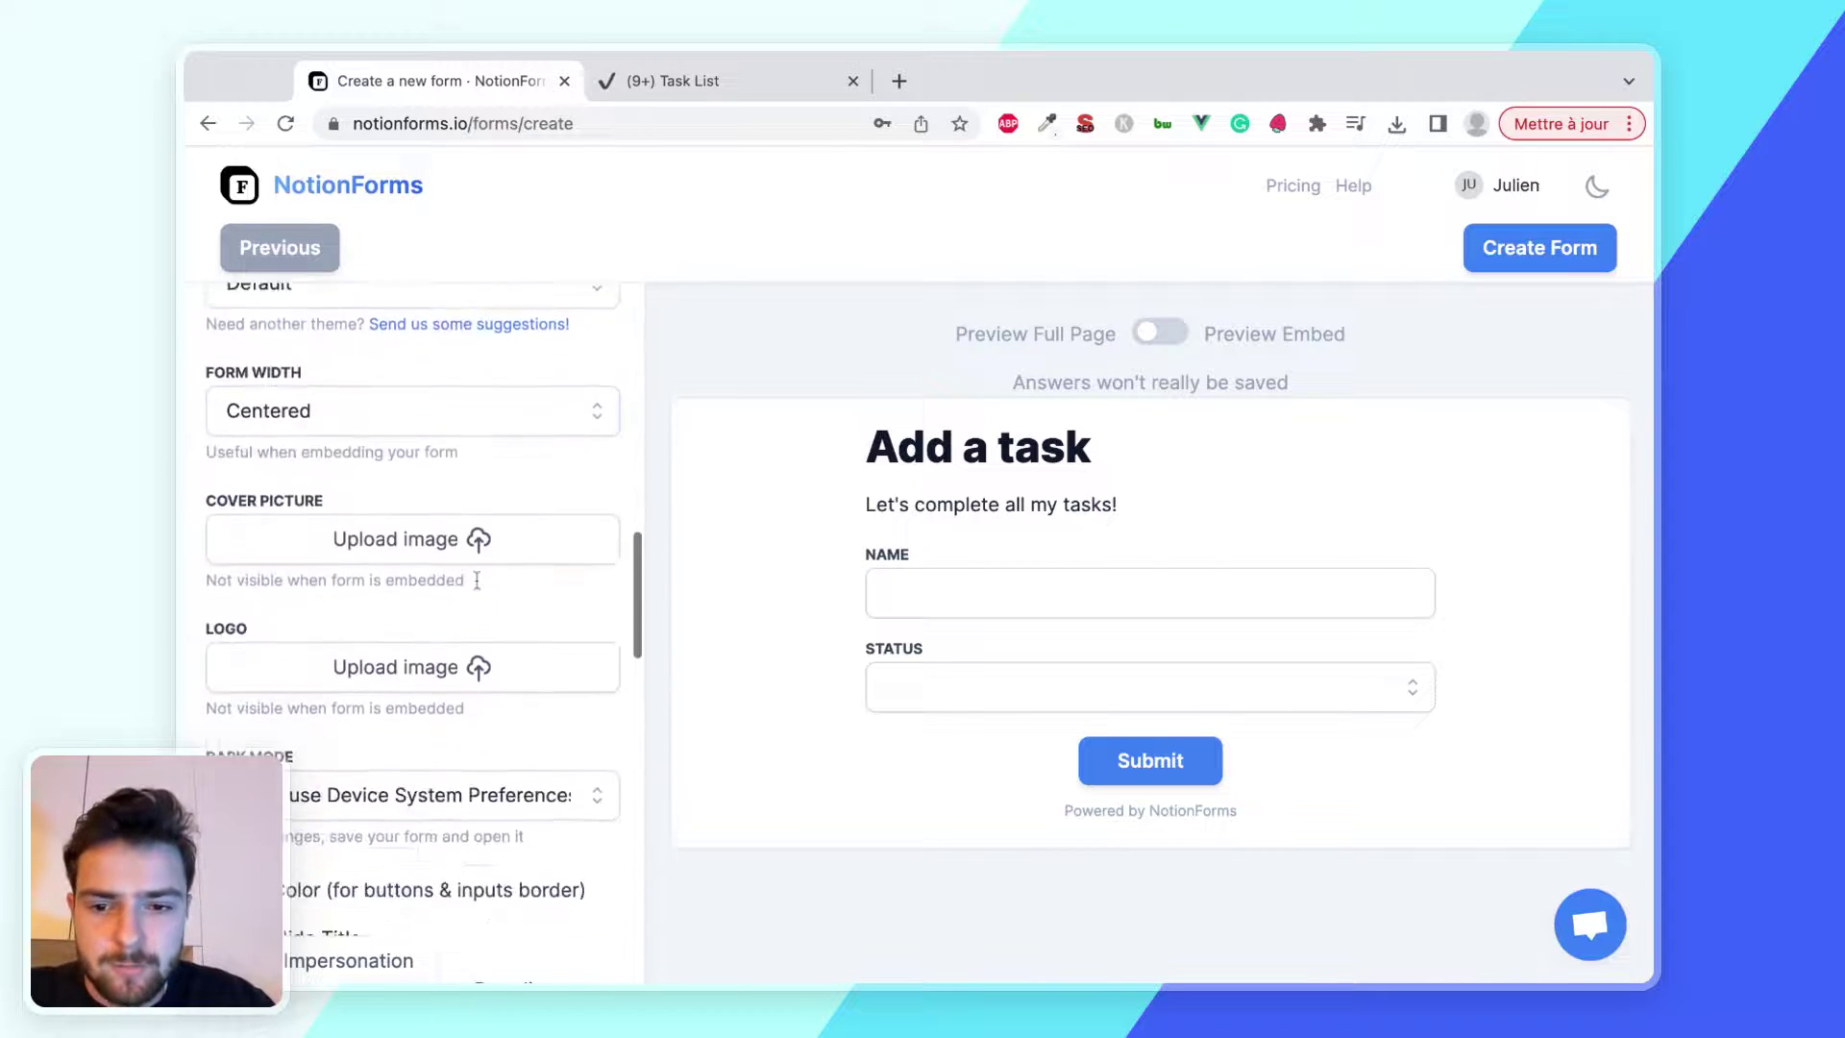
pyautogui.scroll(-4, 413, 635)
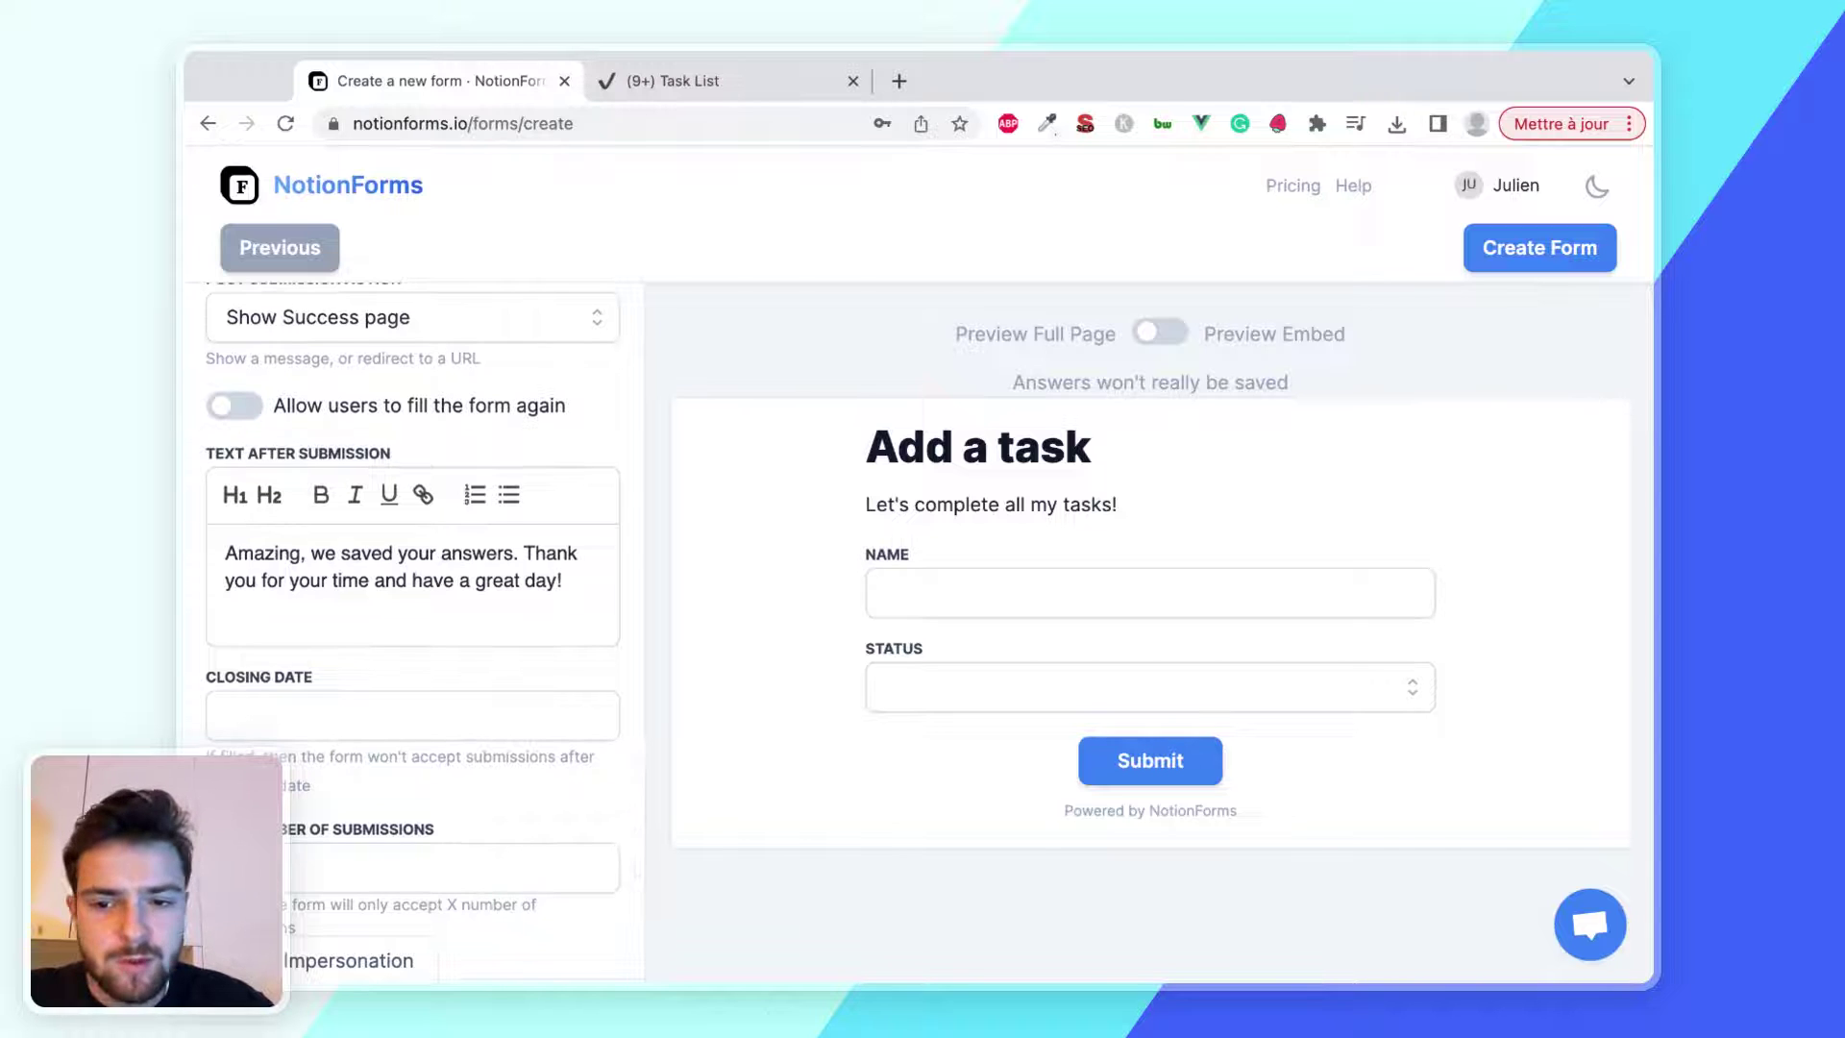
pyautogui.scroll(-2, 414, 634)
pyautogui.scroll(15, 414, 634)
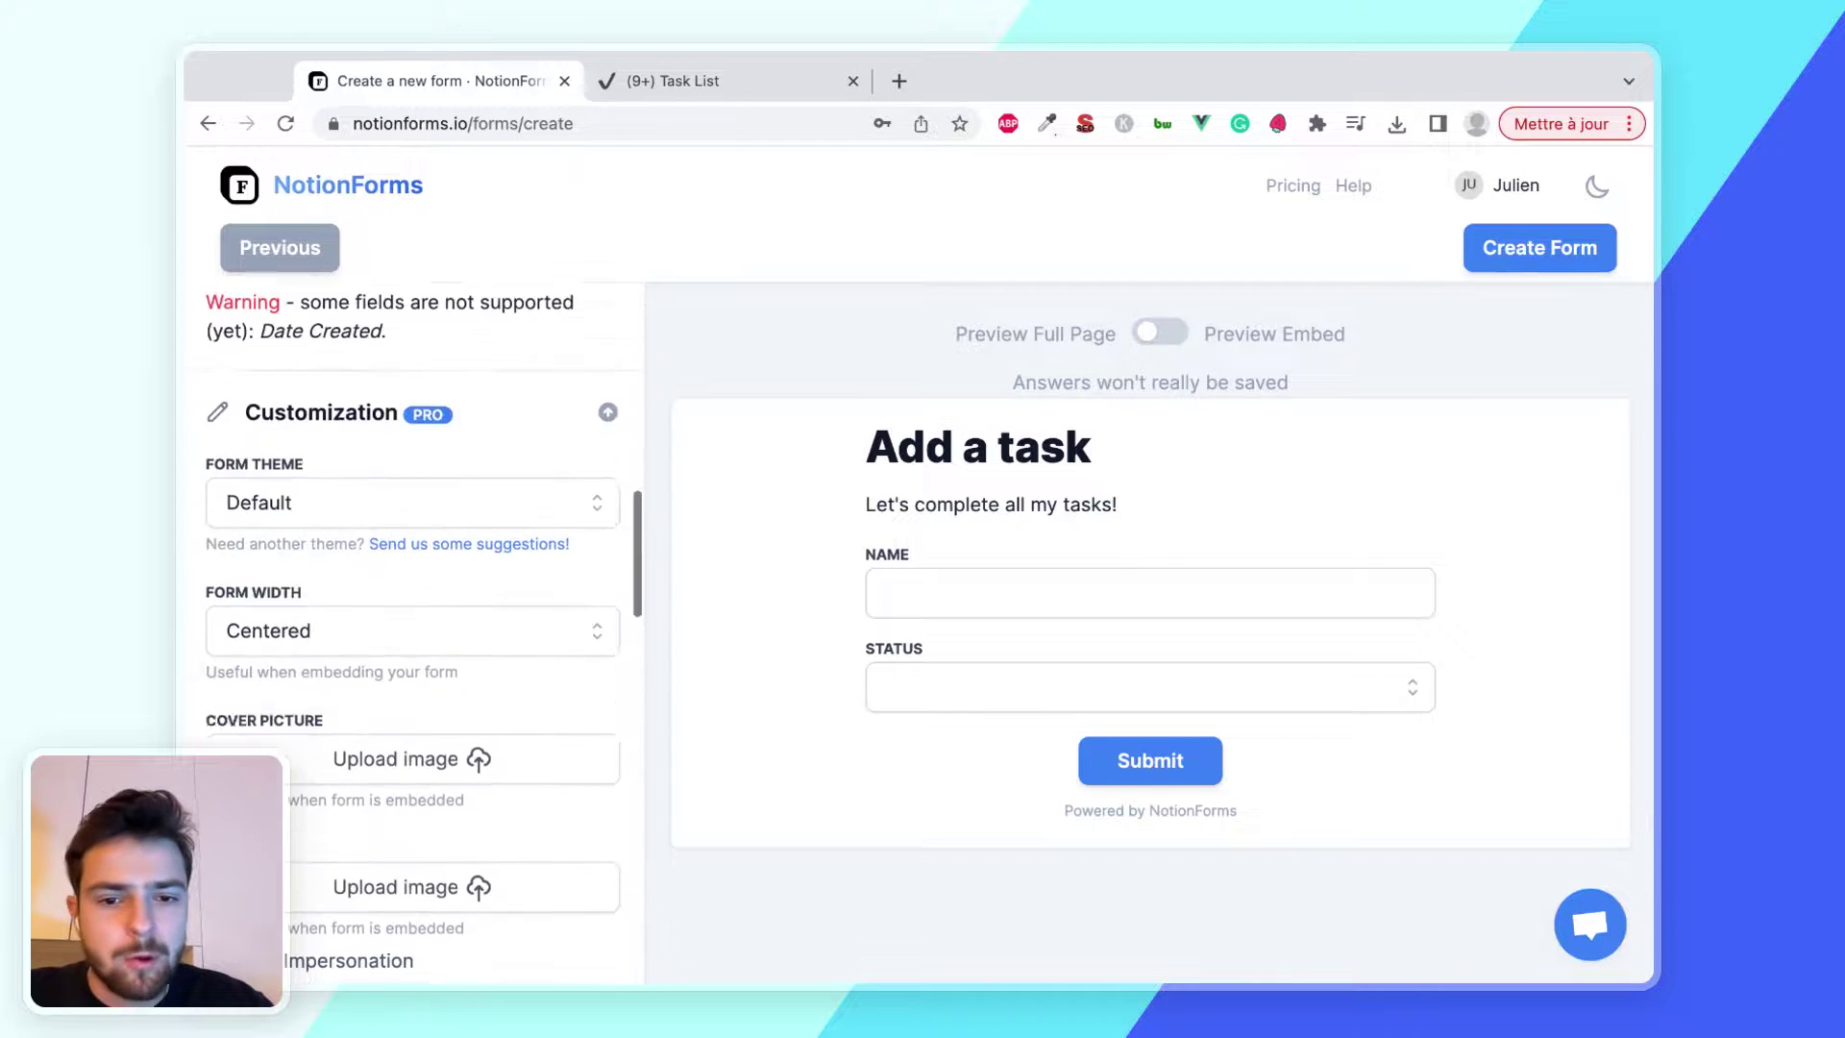
pyautogui.scroll(5, 413, 634)
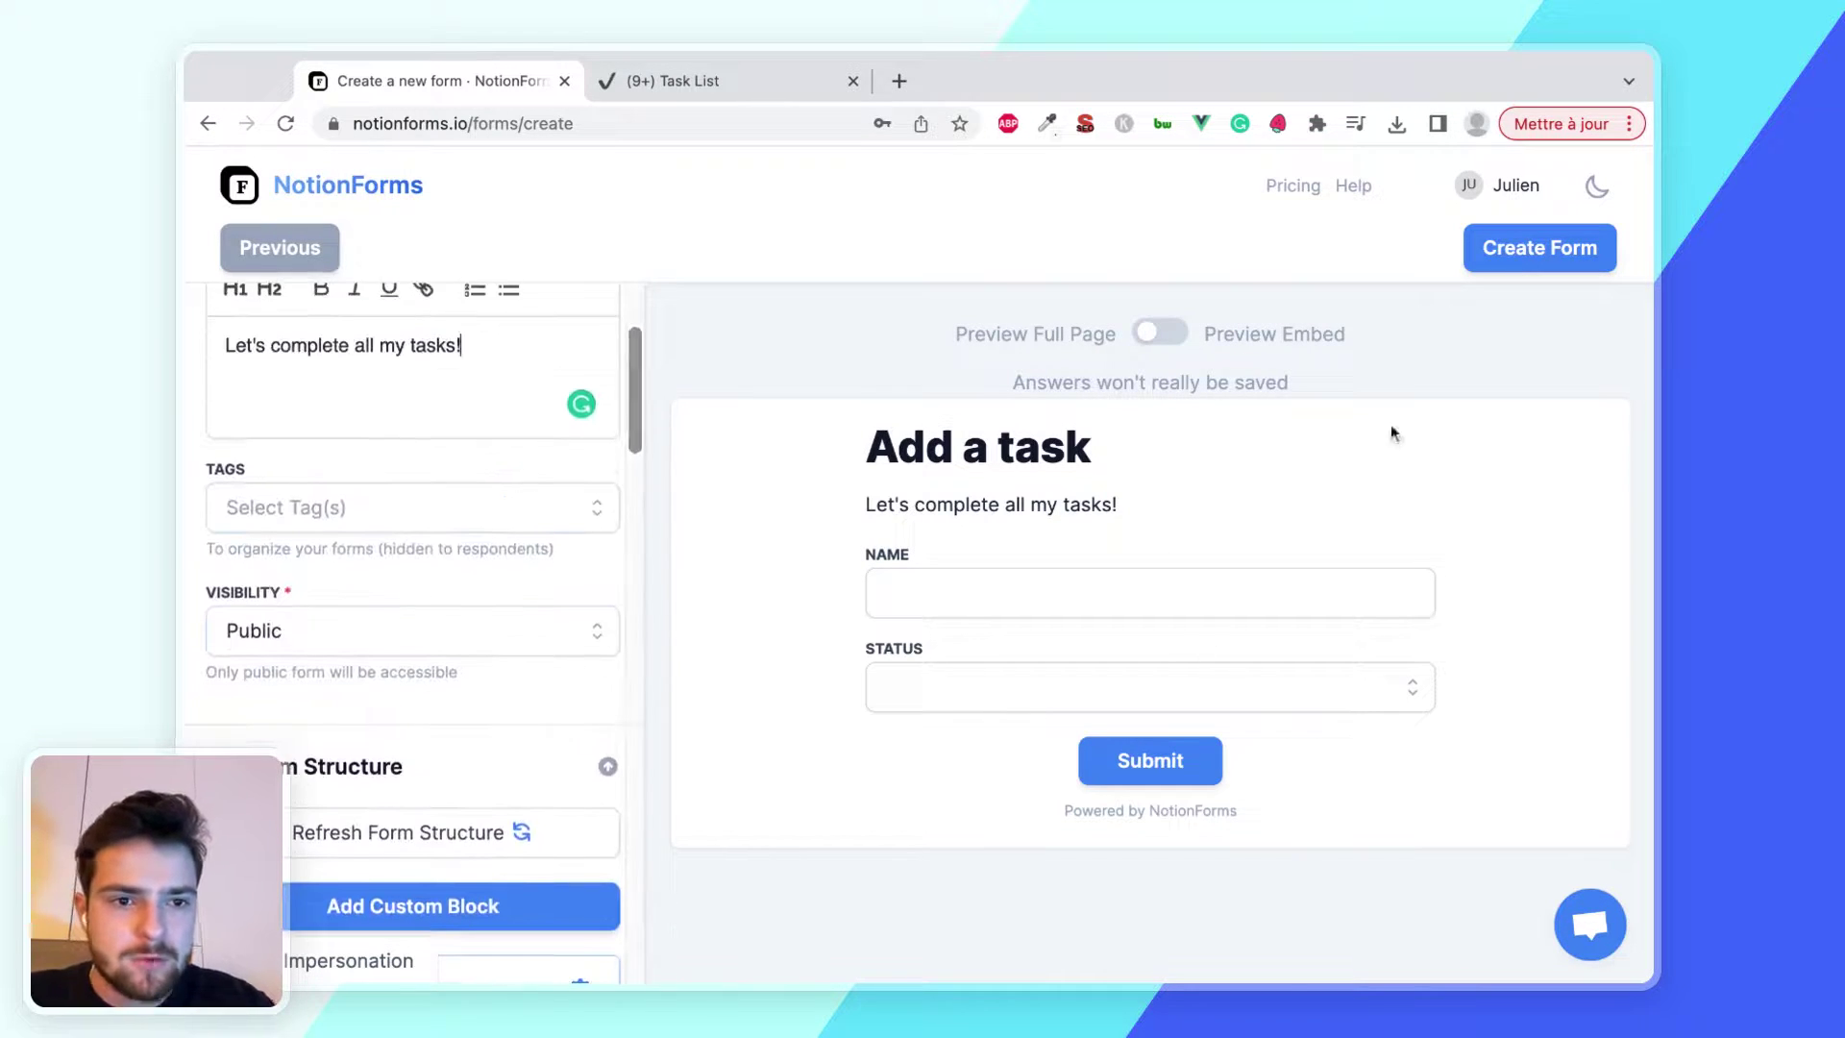
# Create the form, open it live, and submit 'Buy groceries' with status To Do
pyautogui.click(1533, 252)
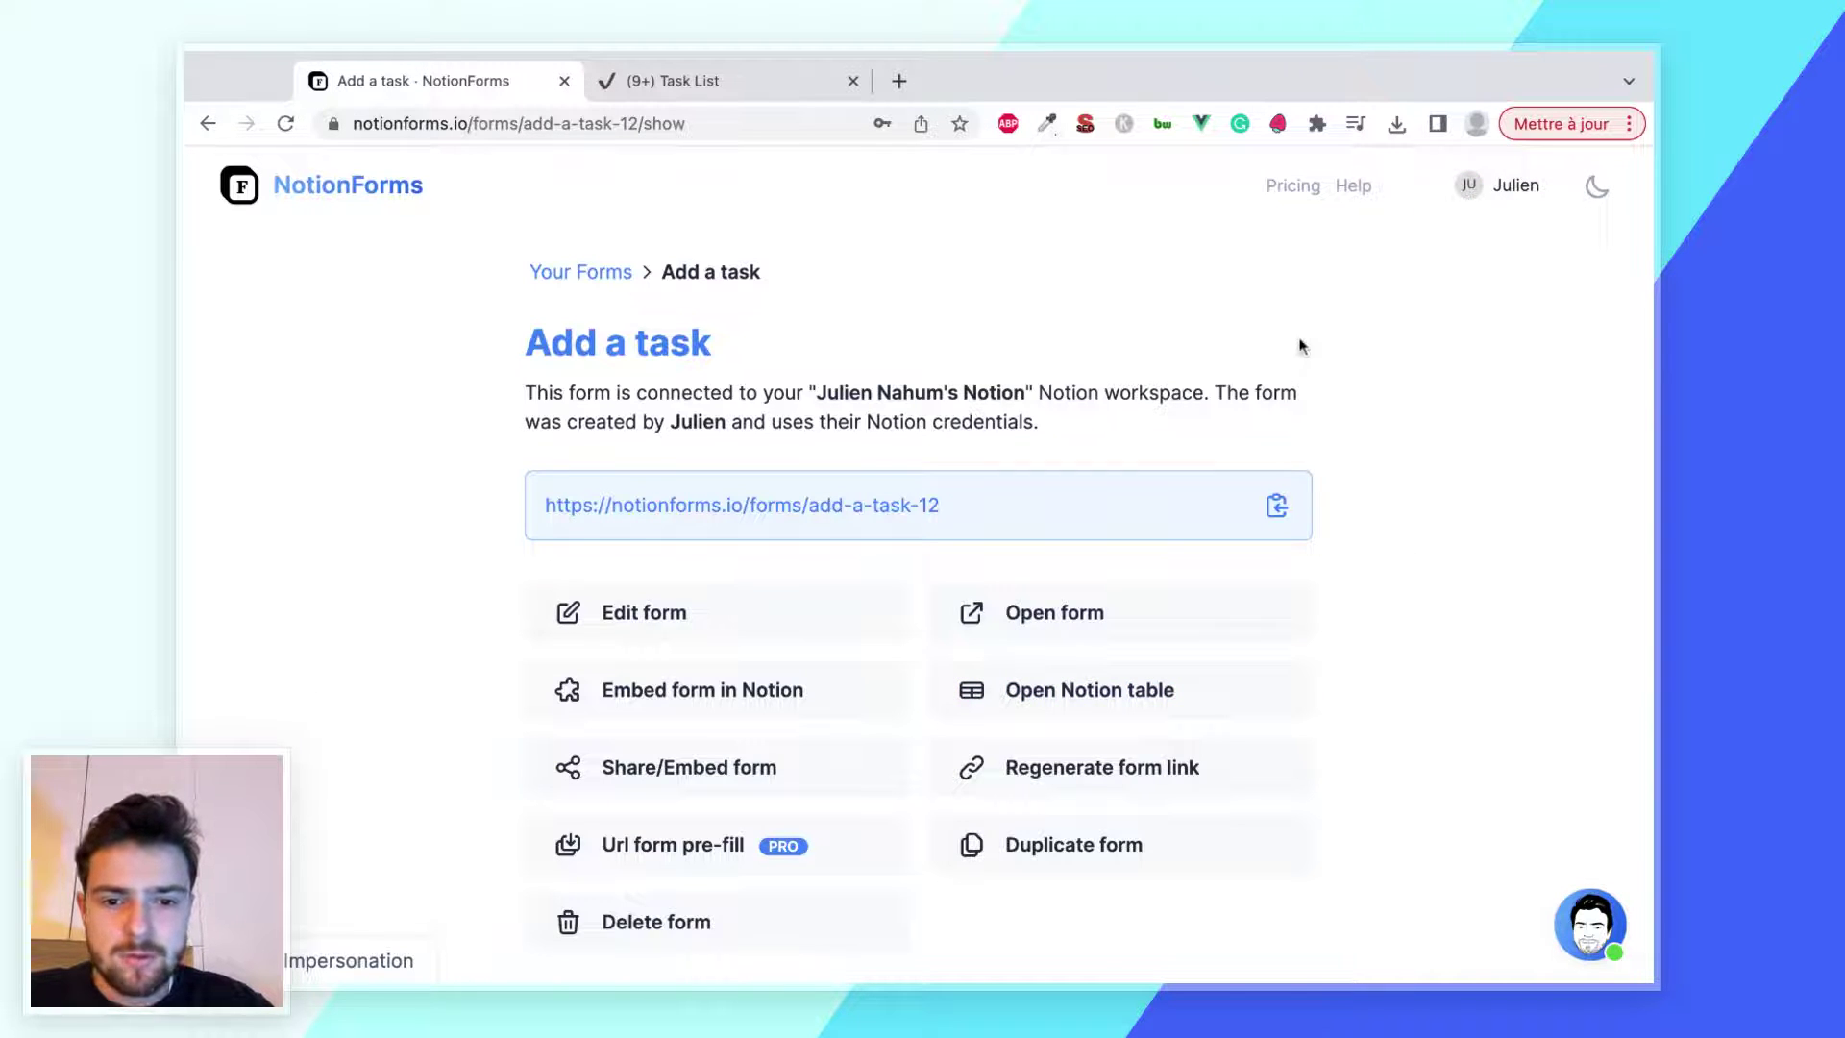
pyautogui.click(899, 506)
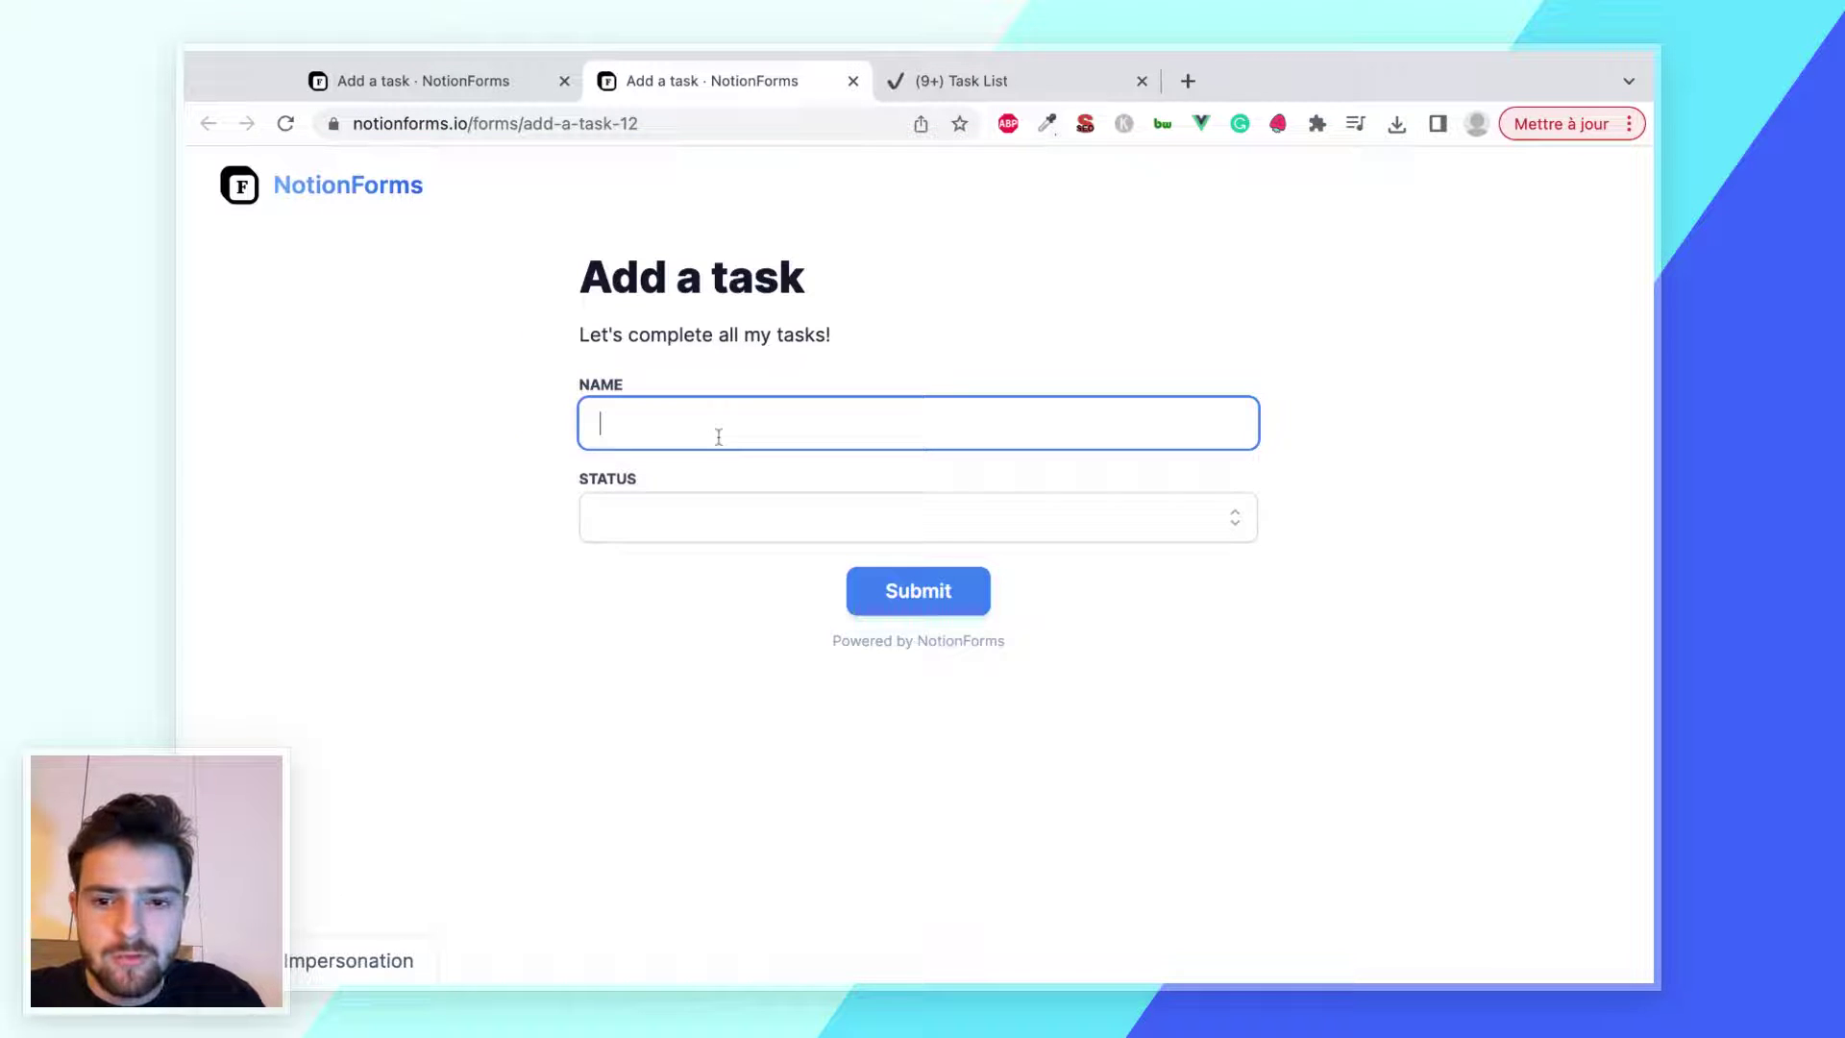
pyautogui.write('Buy groceries')
pyautogui.click(679, 518)
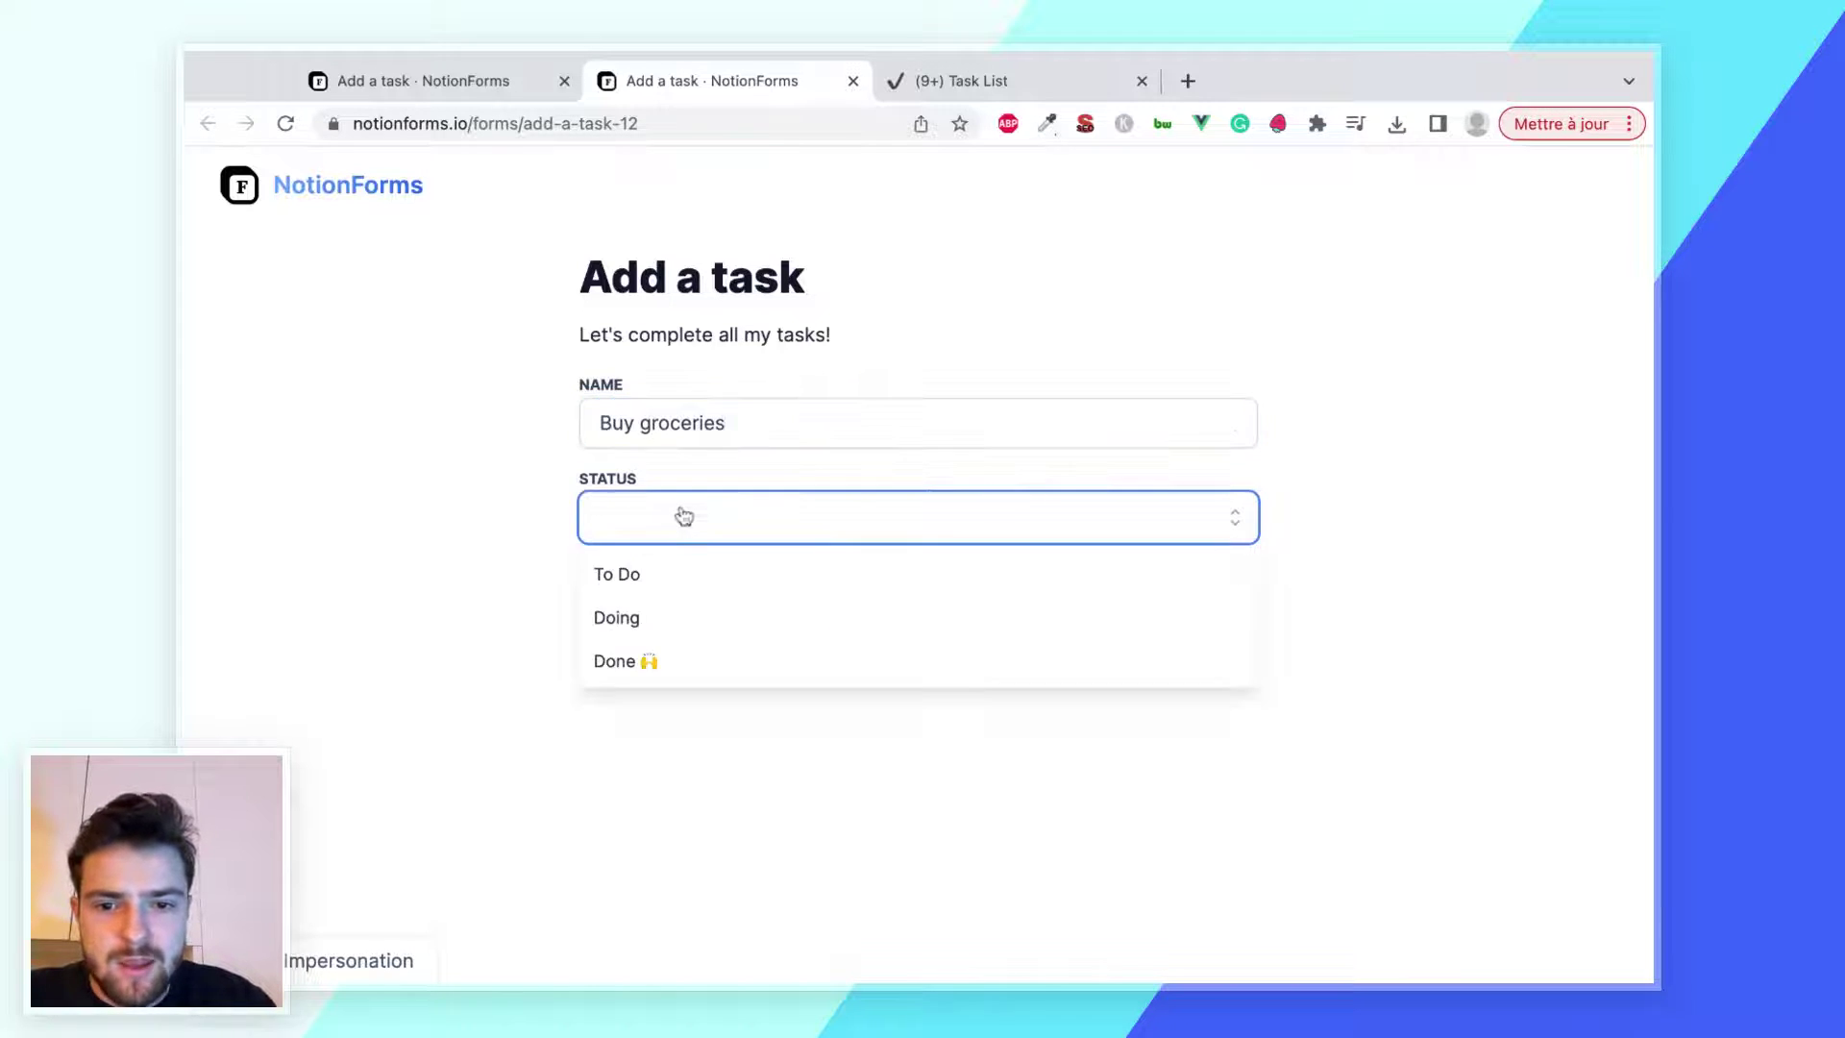
pyautogui.click(665, 570)
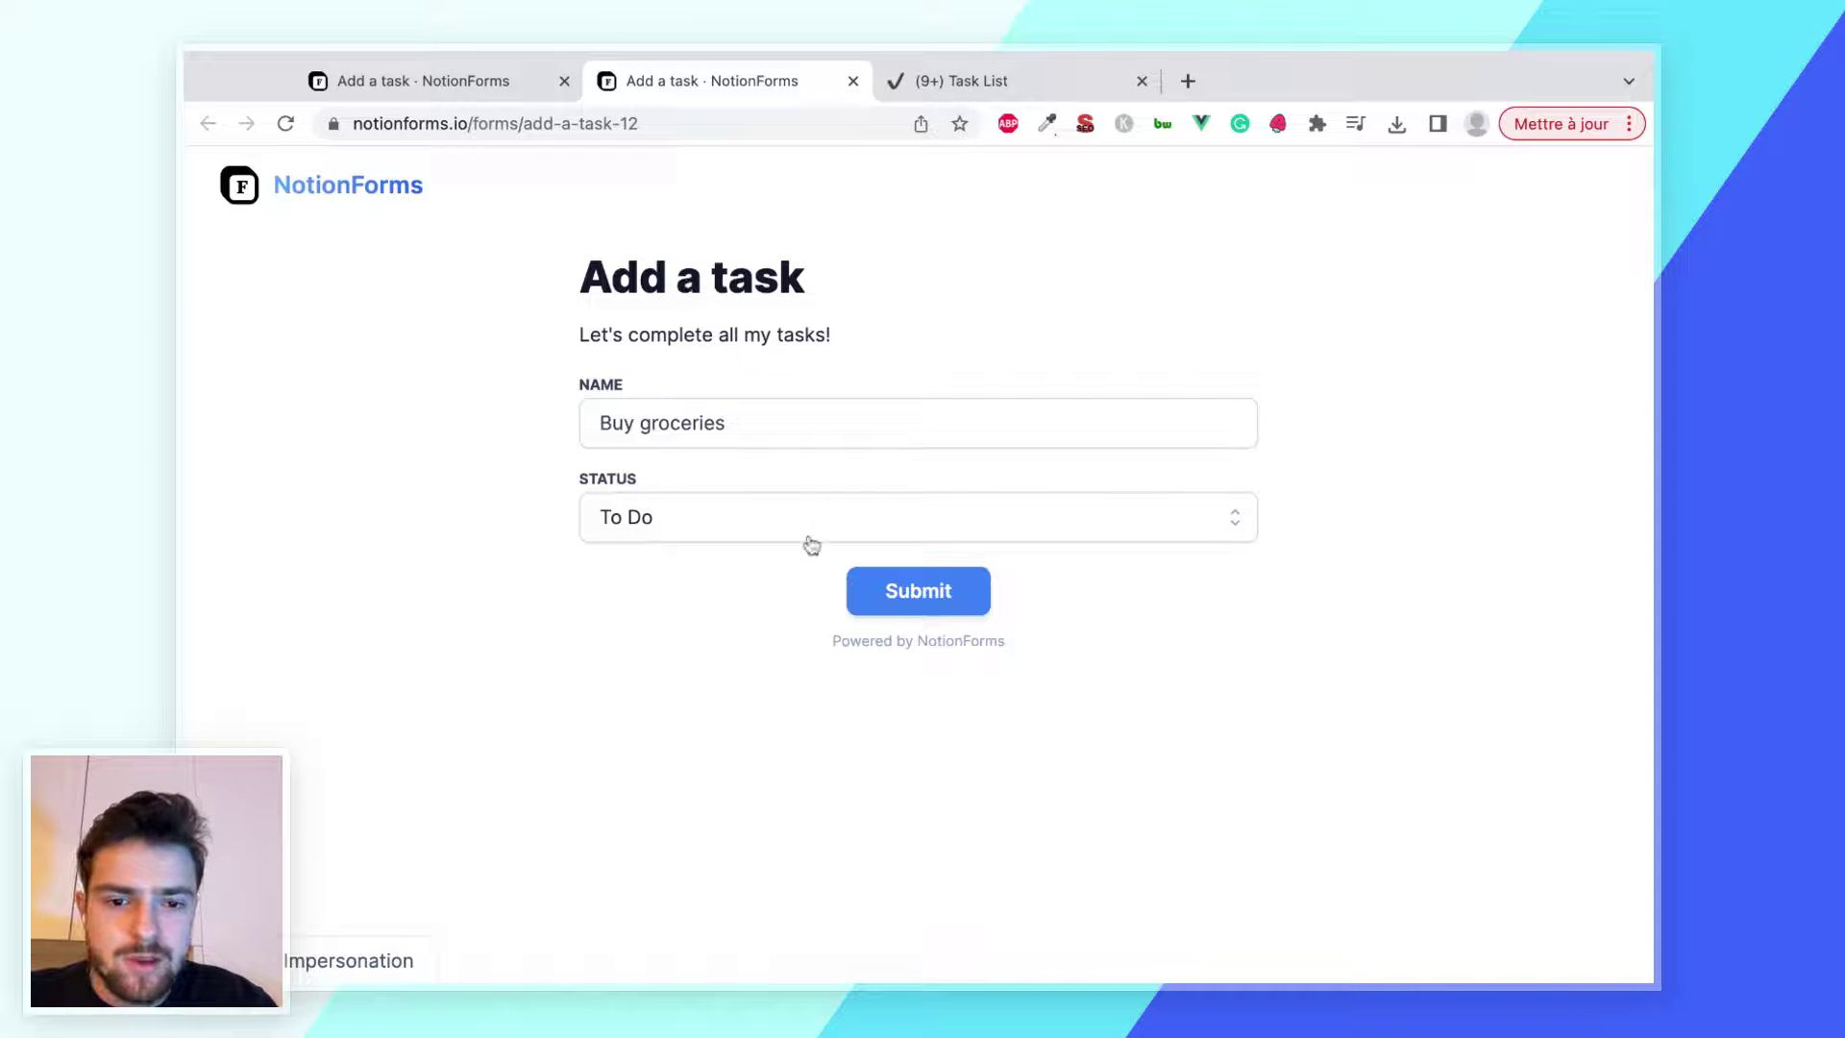
pyautogui.click(898, 604)
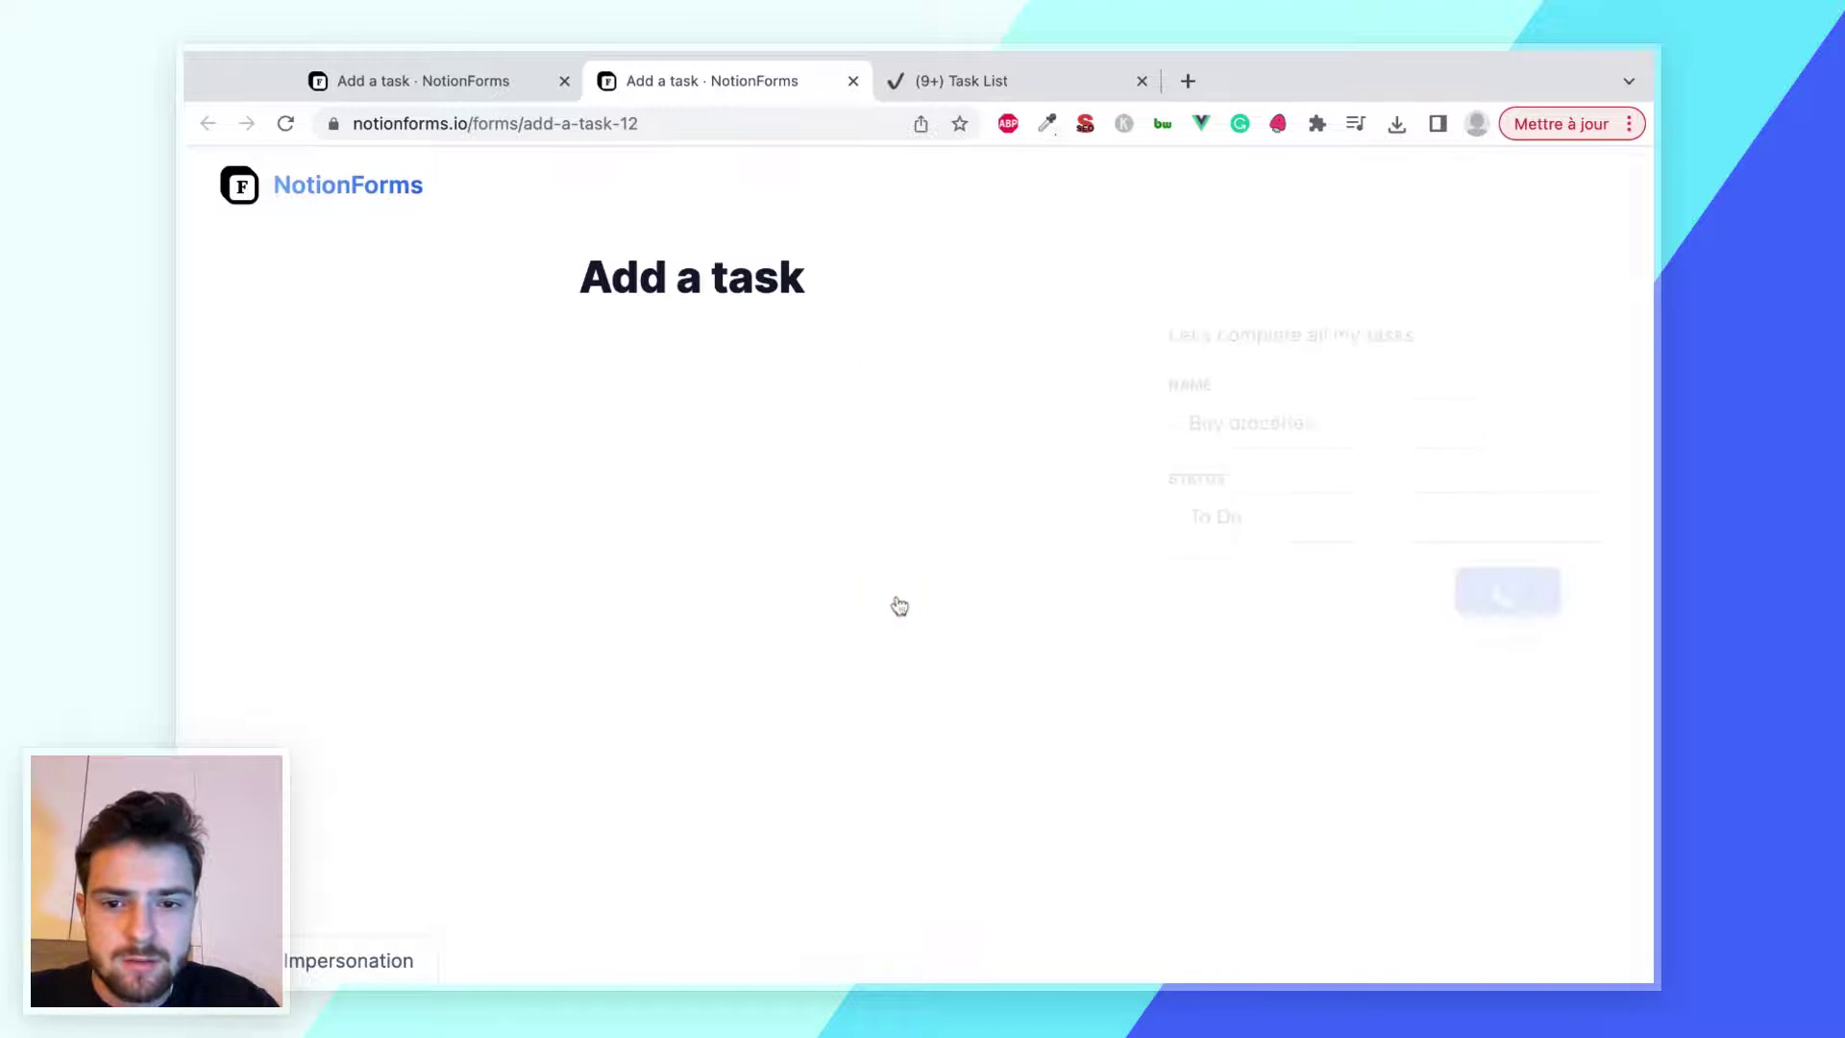
# Confirm Buy groceries appears in the Task List, then return to the form's management page
pyautogui.click(966, 81)
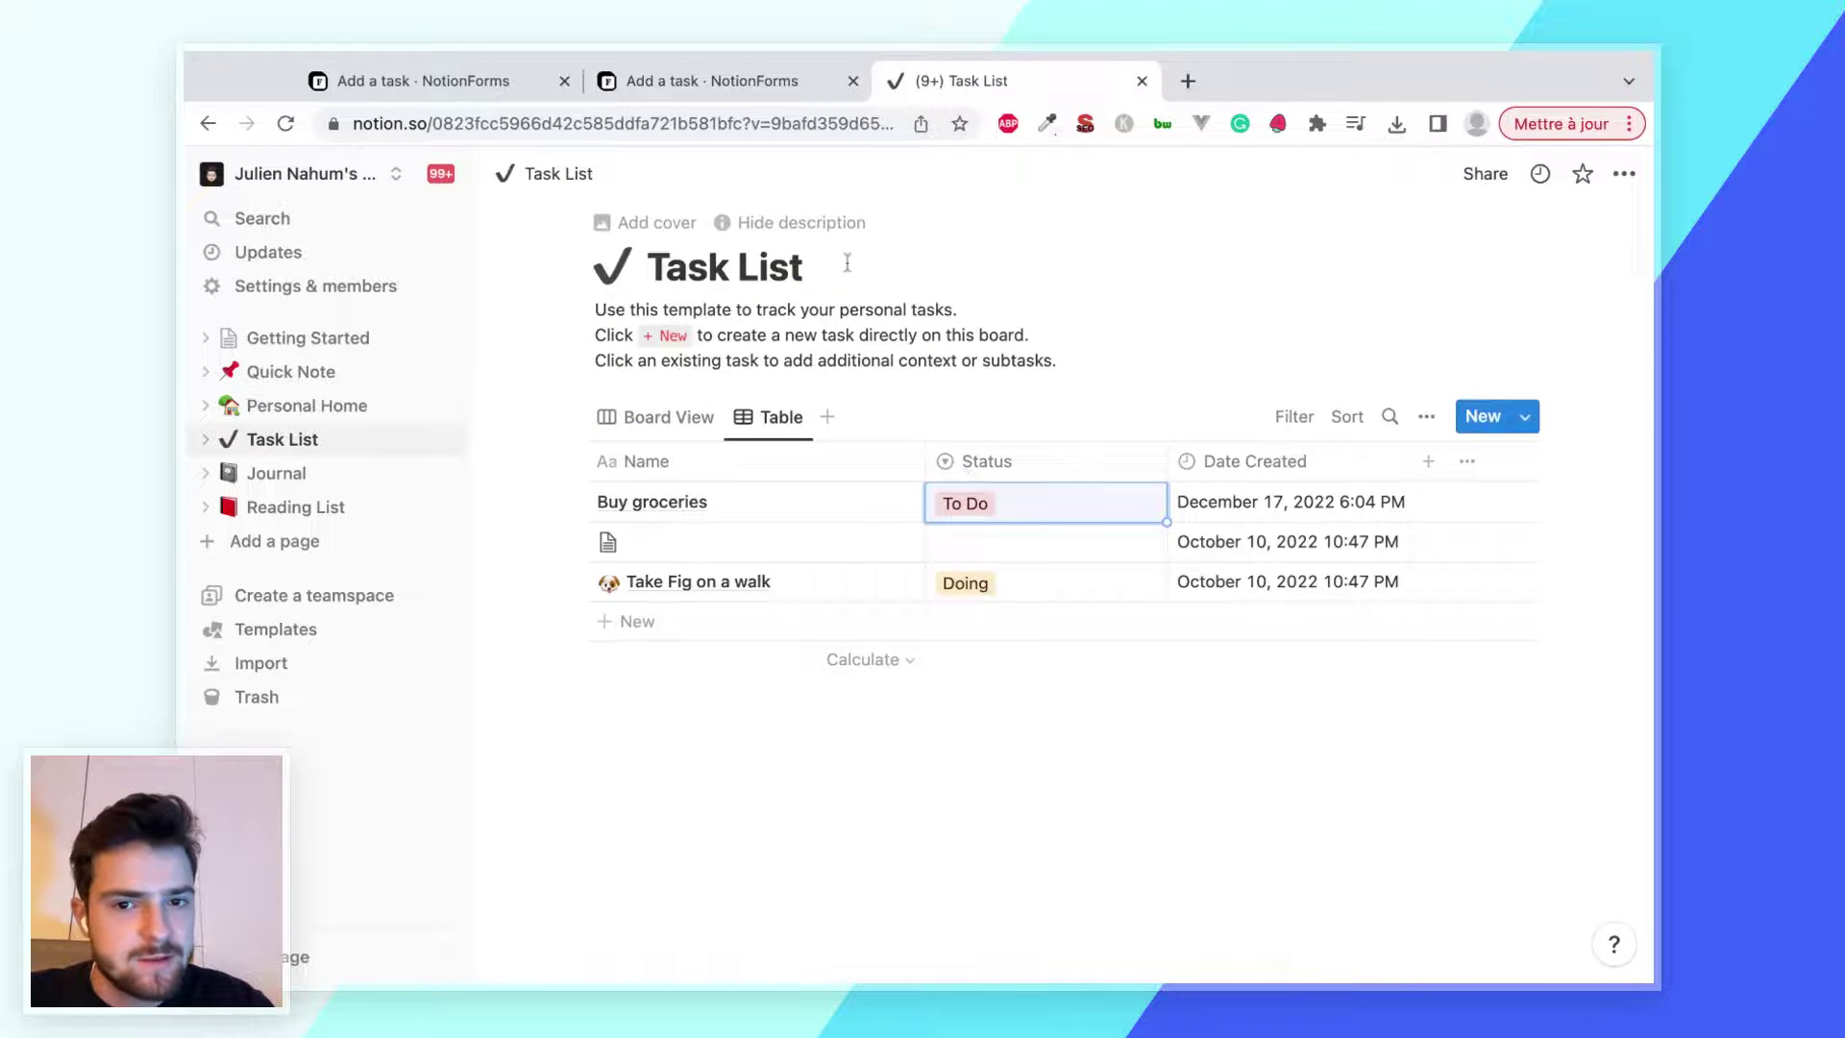
pyautogui.click(753, 83)
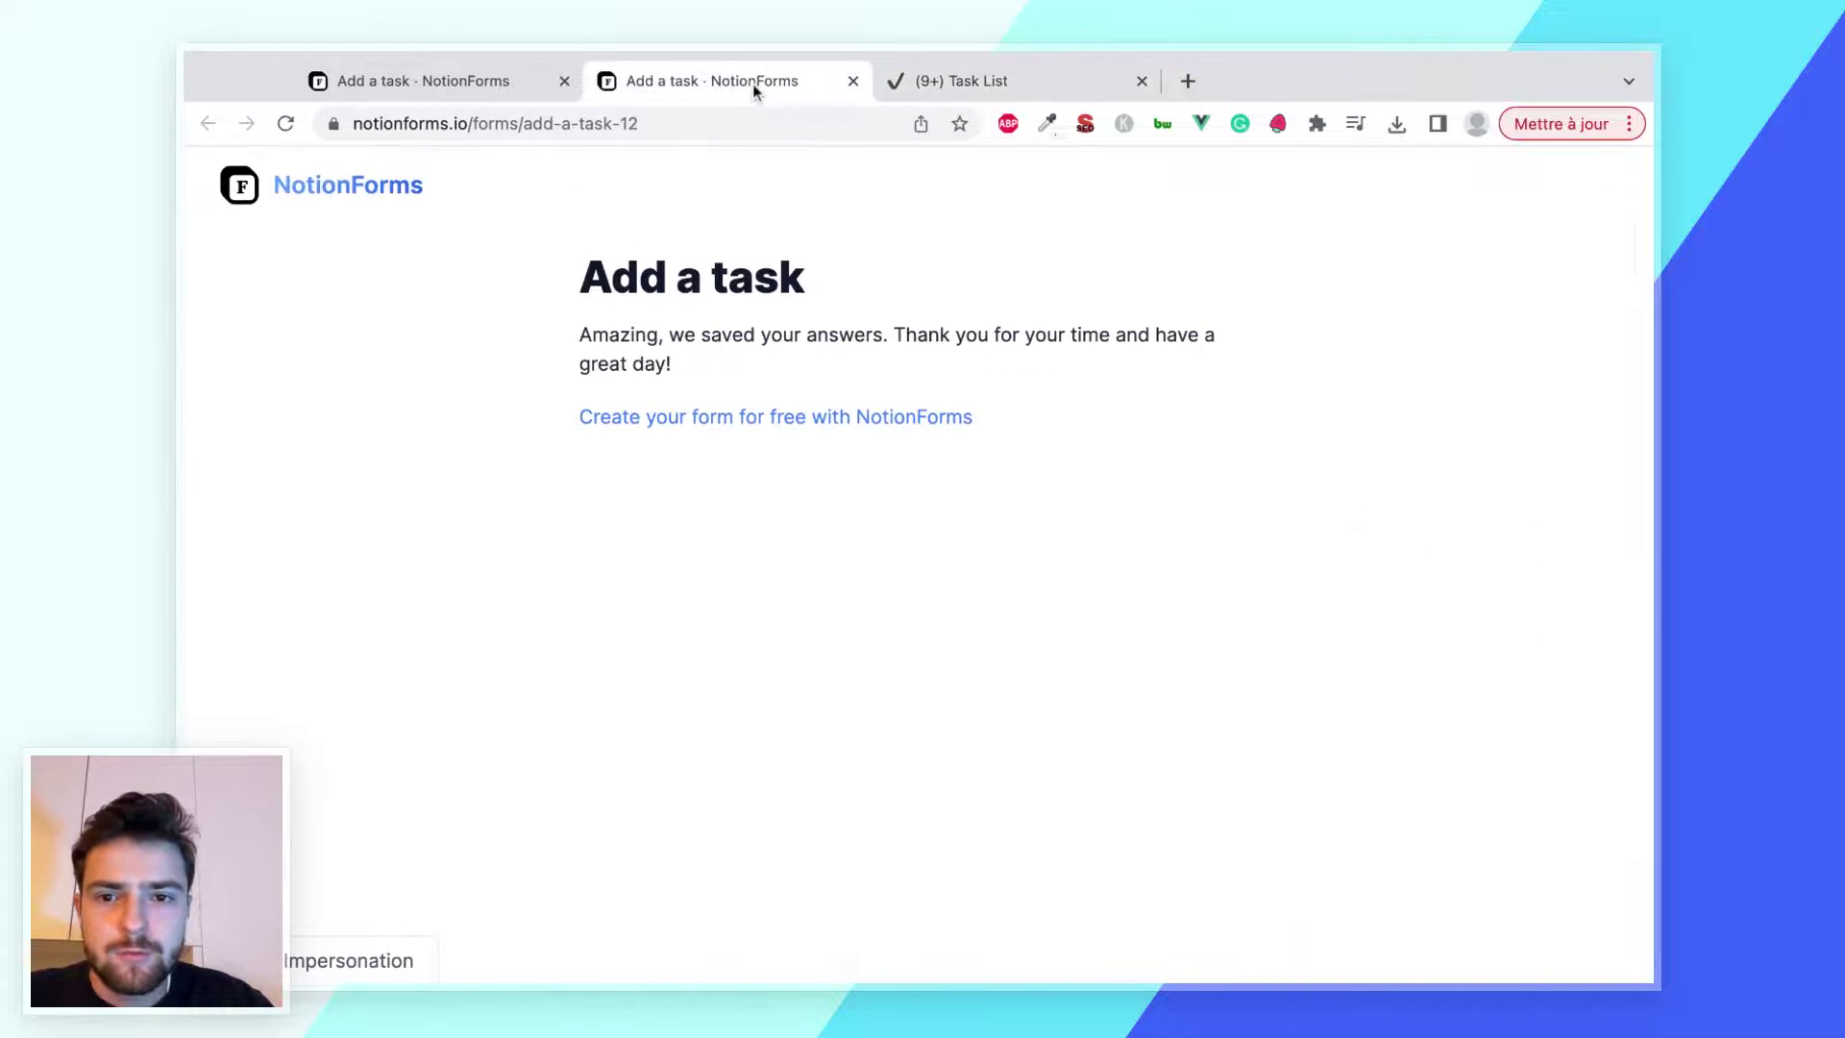
pyautogui.click(538, 84)
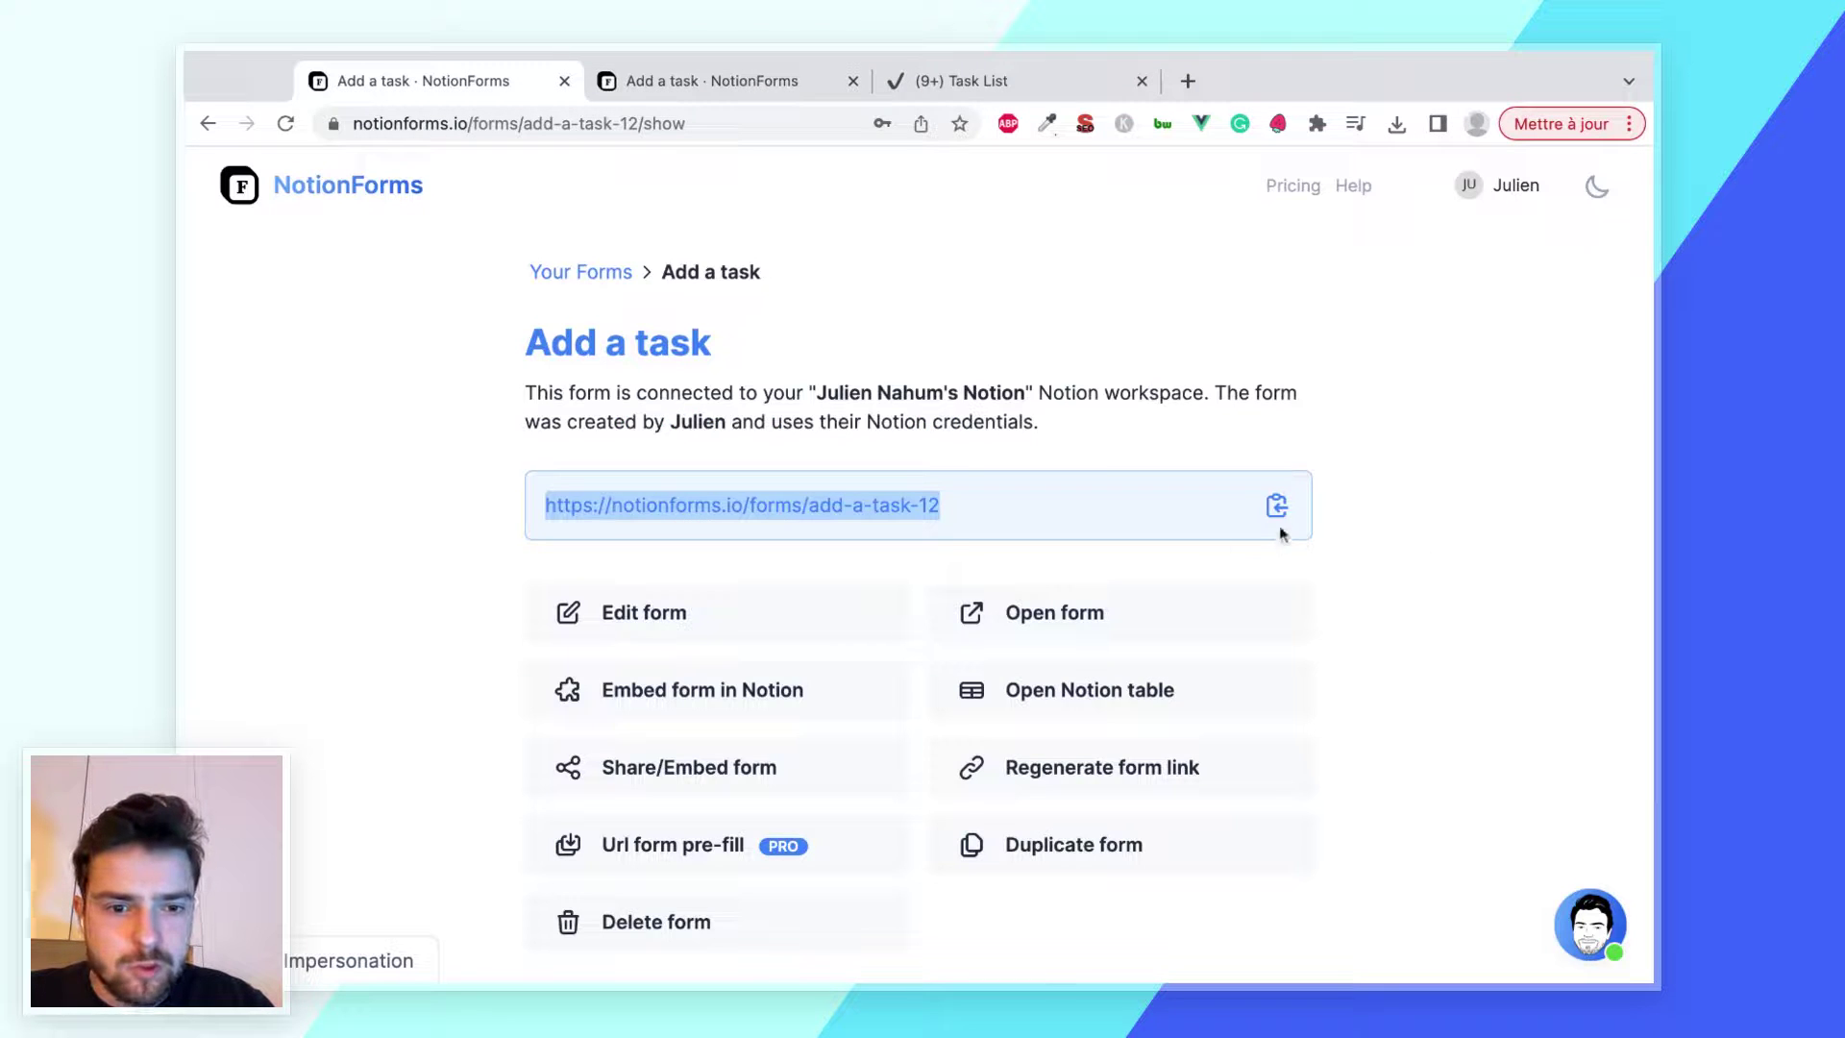
# Load the copied form link in a new browser tab, then go back to the Task List
pyautogui.click(1188, 81)
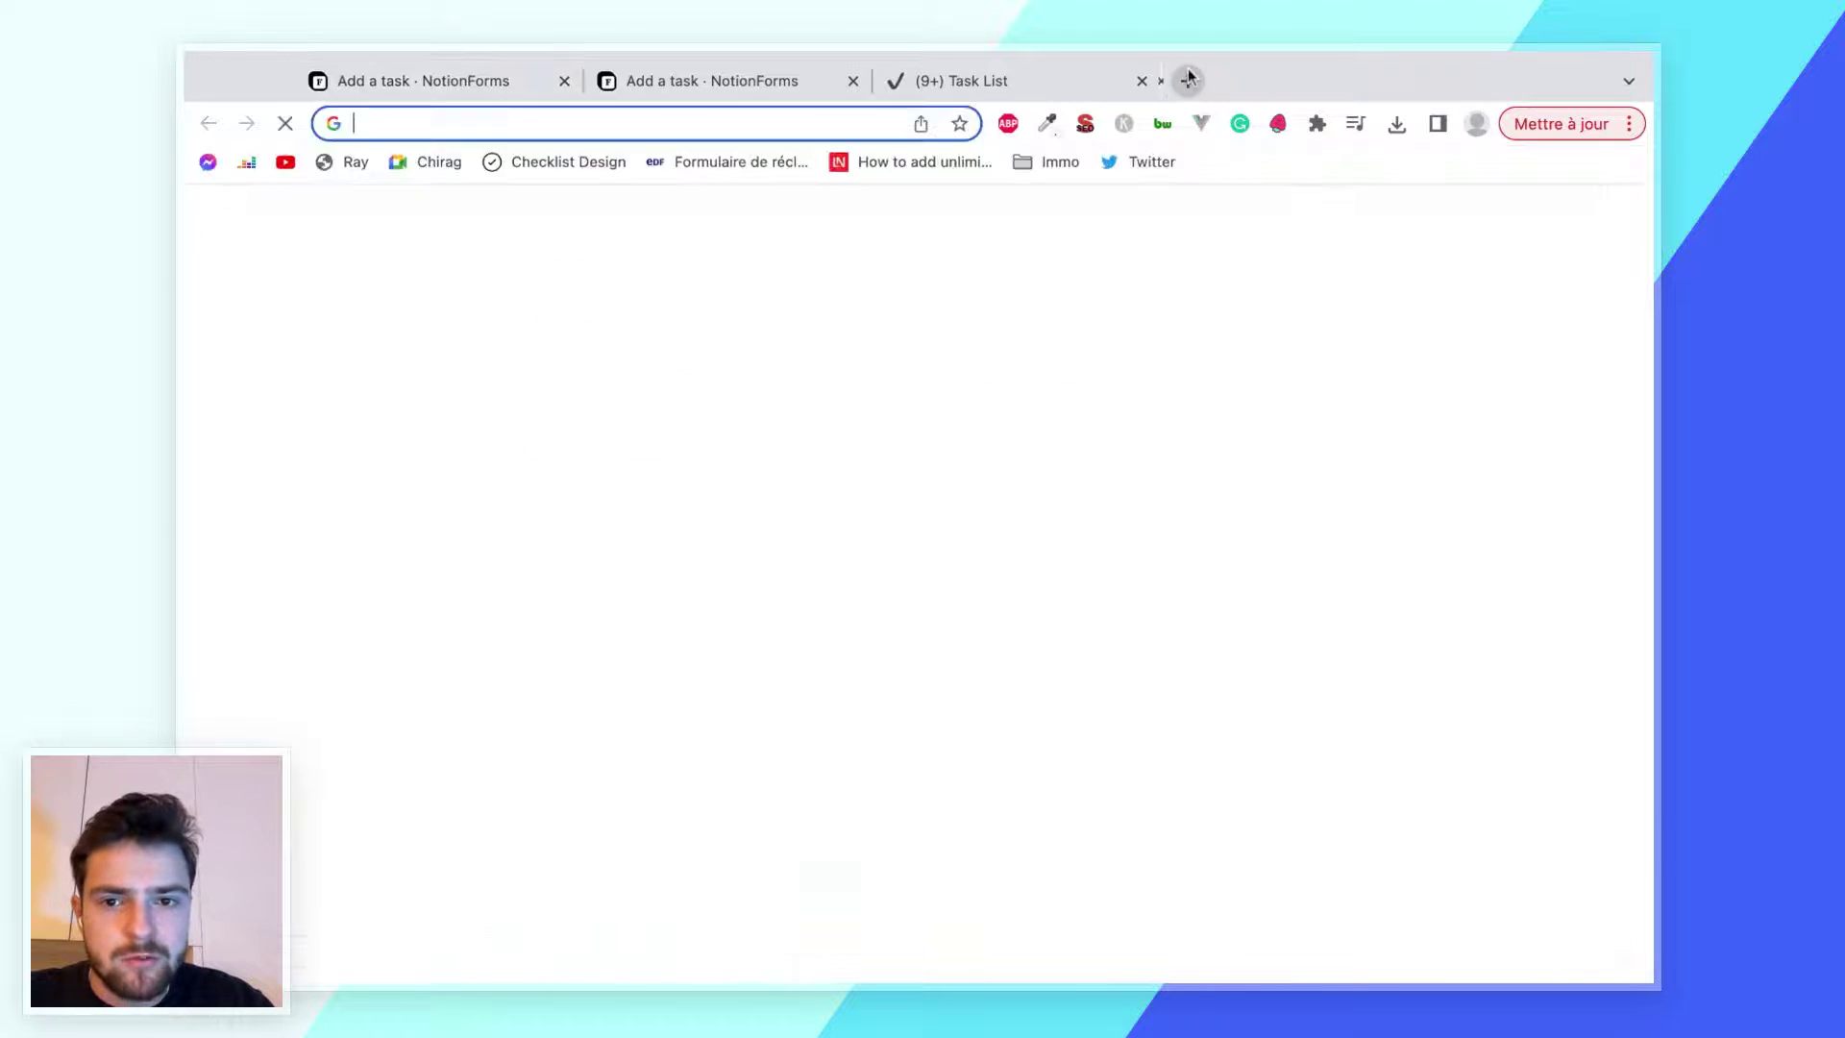
pyautogui.hotkey('ctrl', 'v')
pyautogui.press('Return')
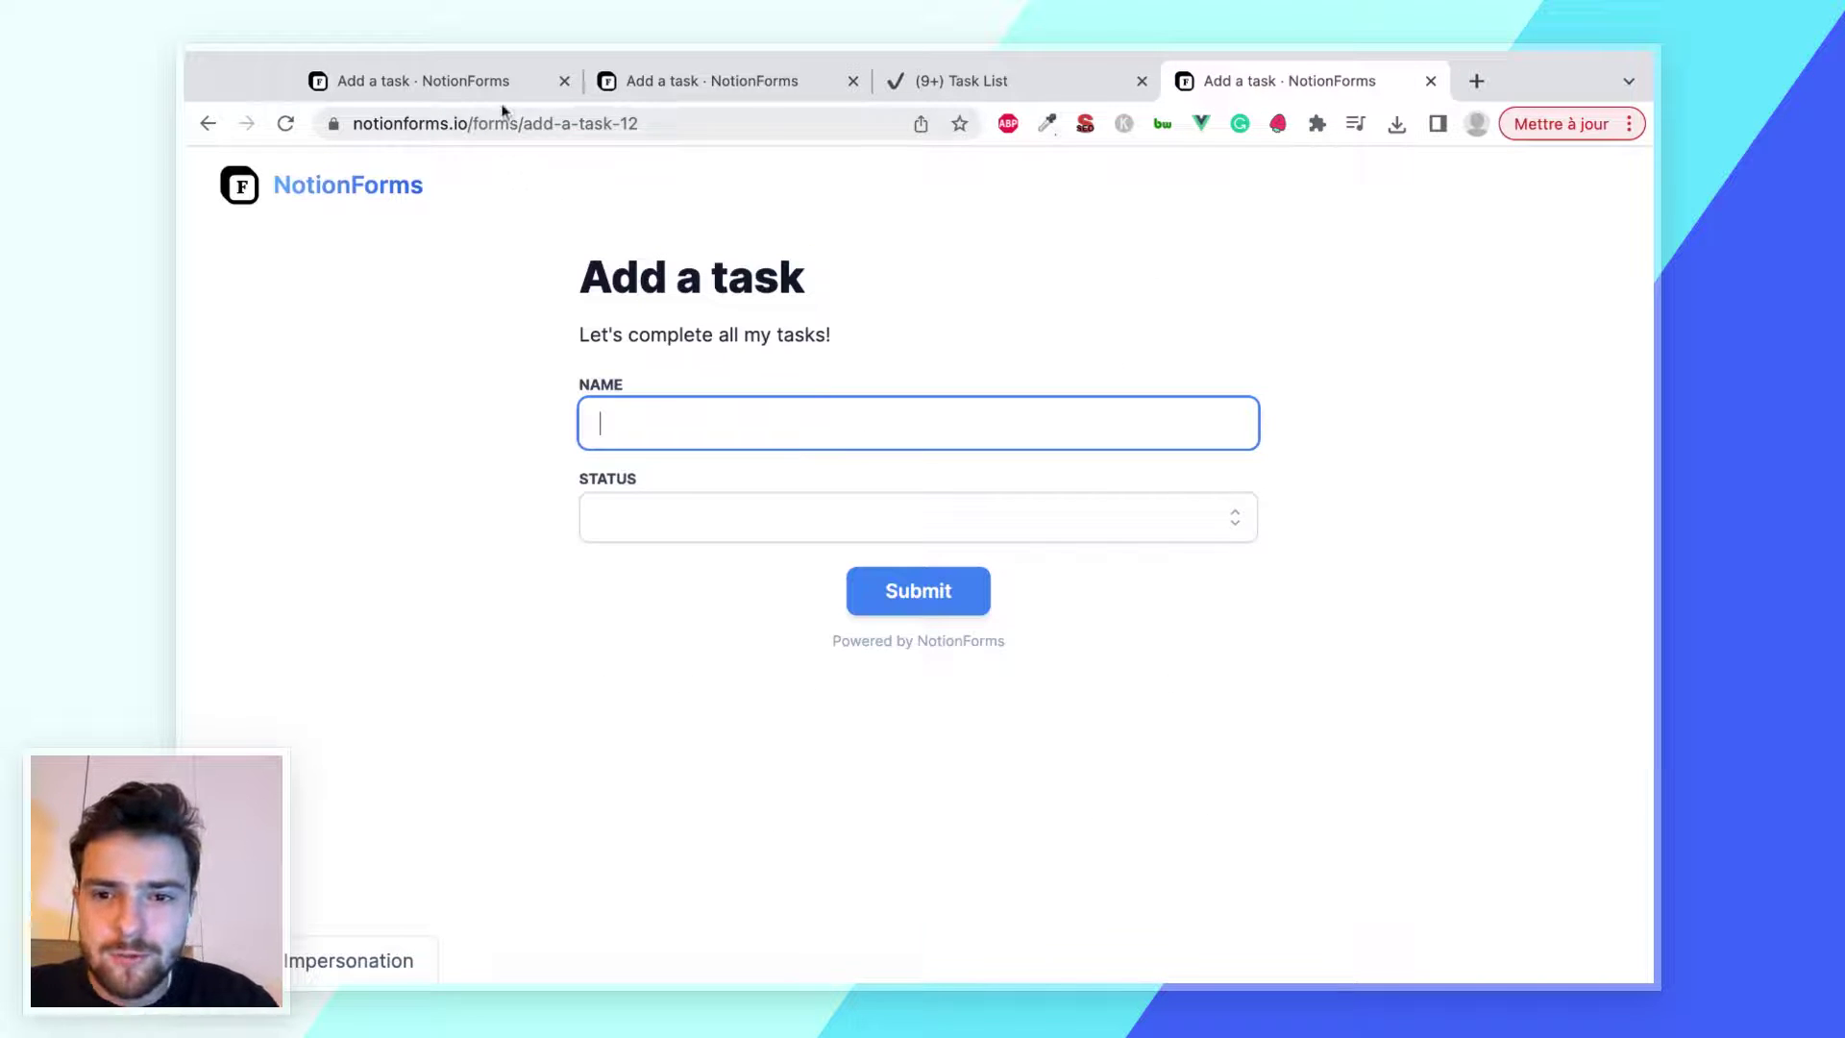
pyautogui.click(946, 76)
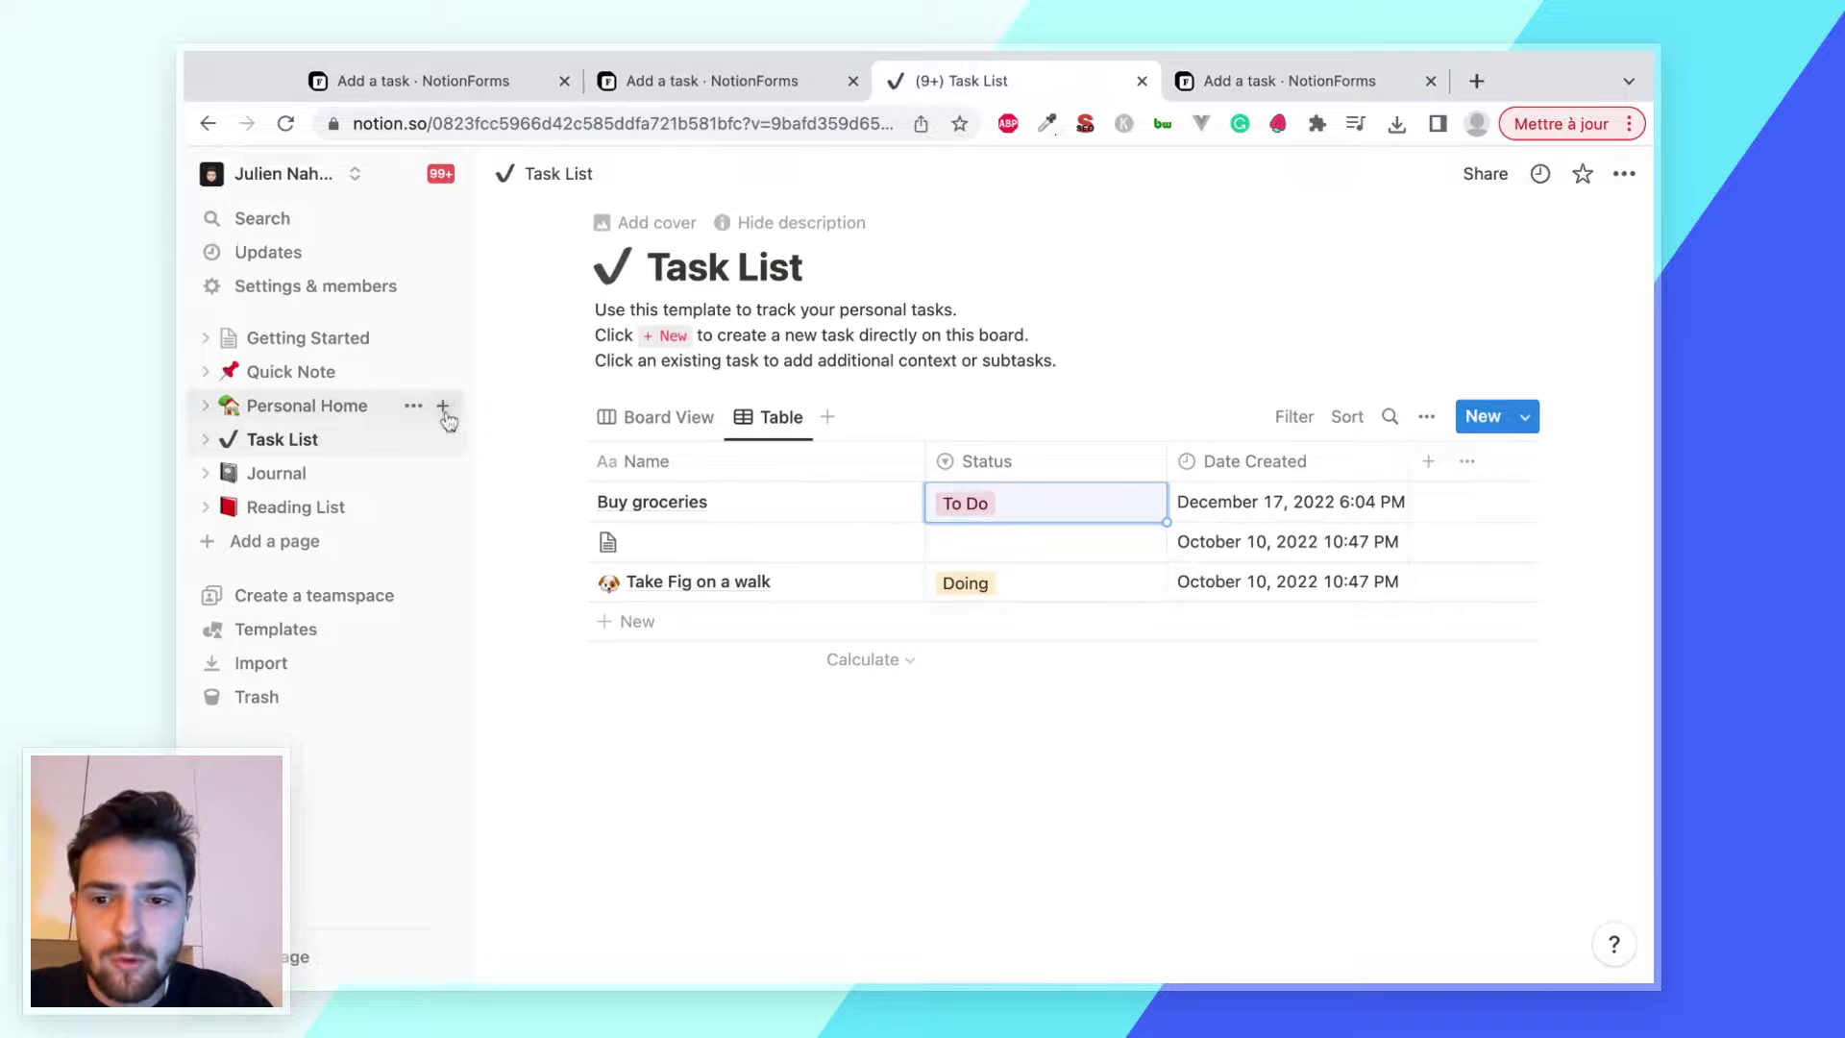
# Create a 'My form' subpage under Getting Started with the Add a task form embedded and resized
pyautogui.click(355, 342)
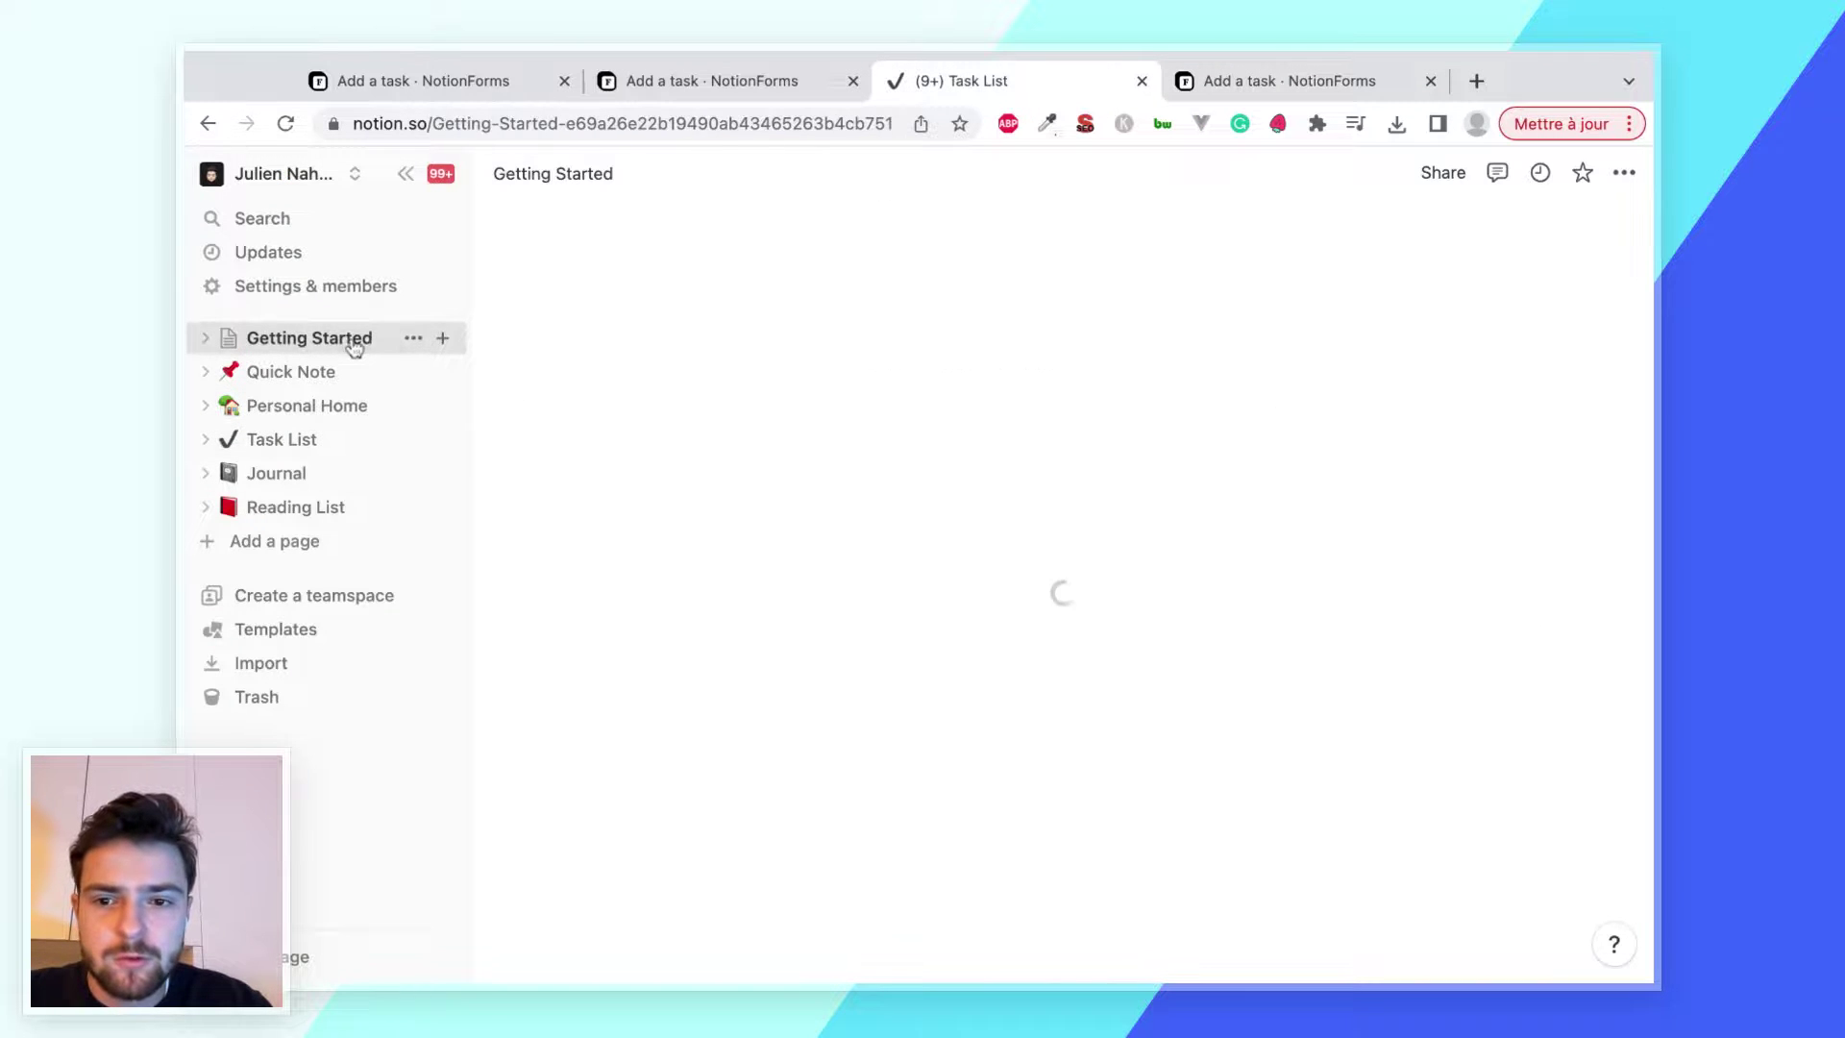
pyautogui.click(442, 337)
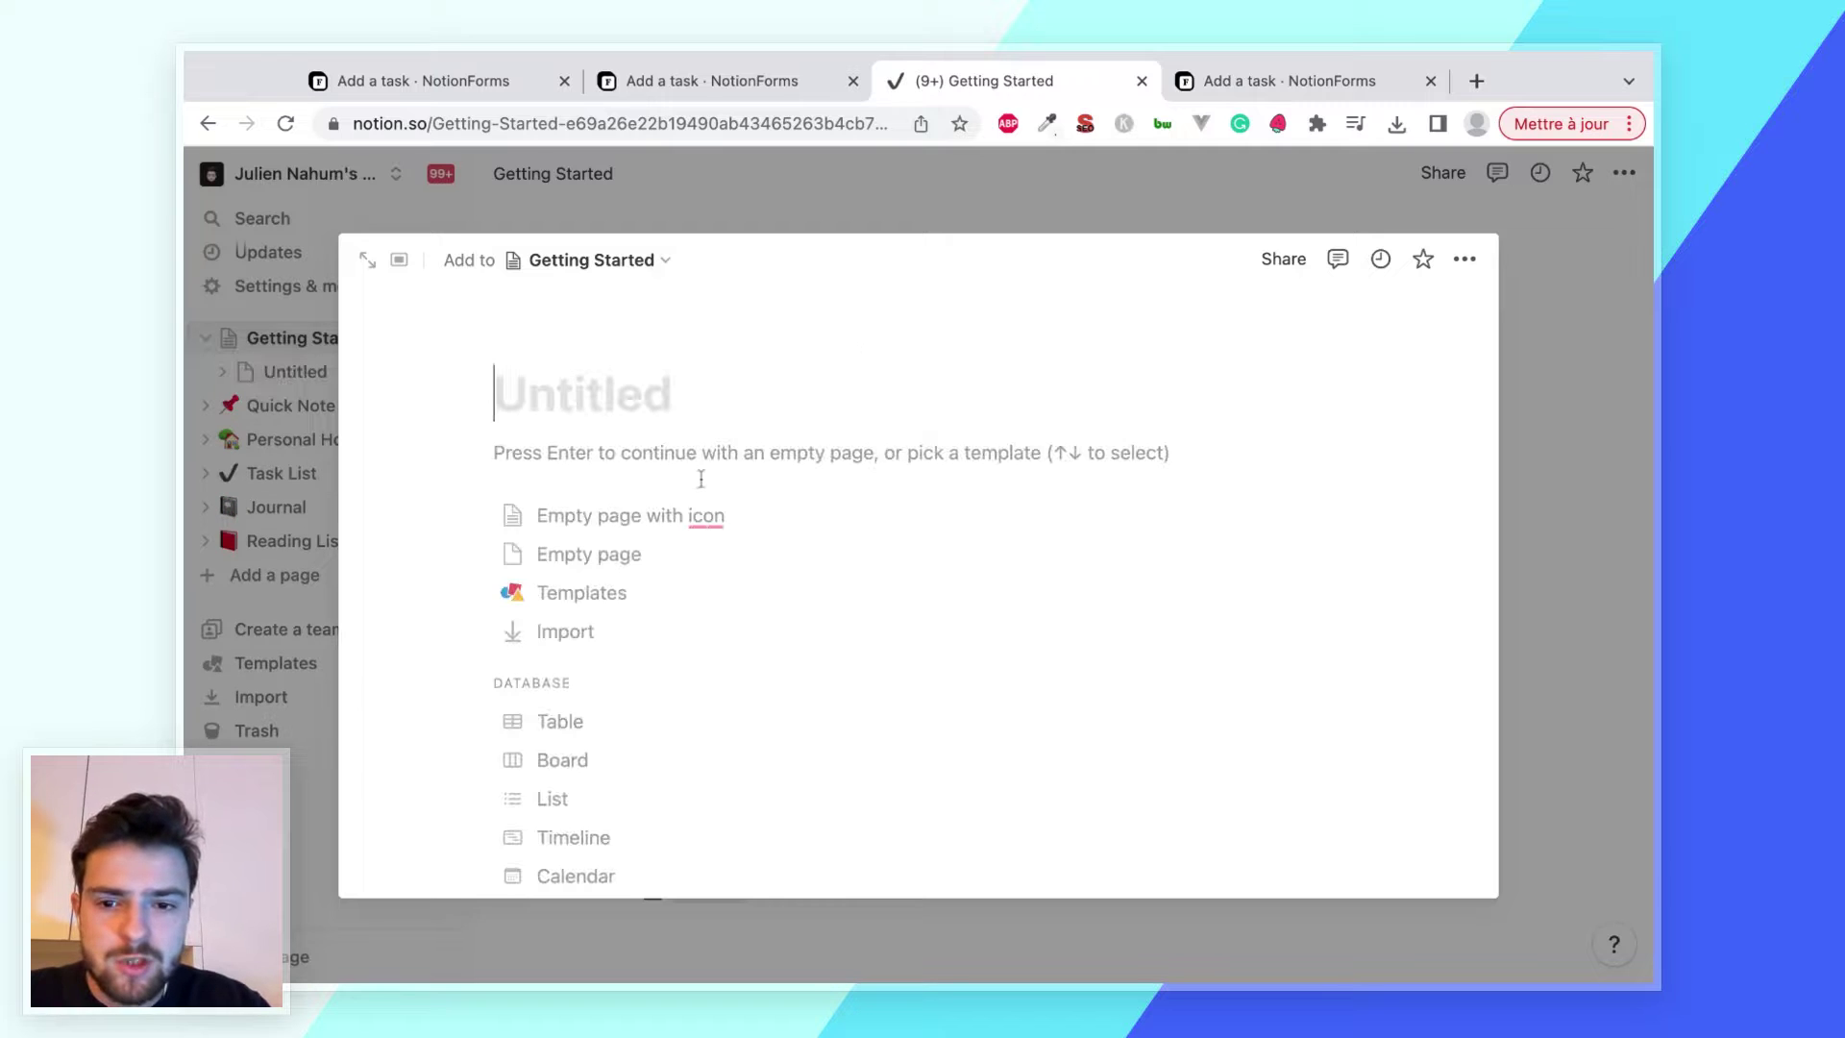
pyautogui.write('My form')
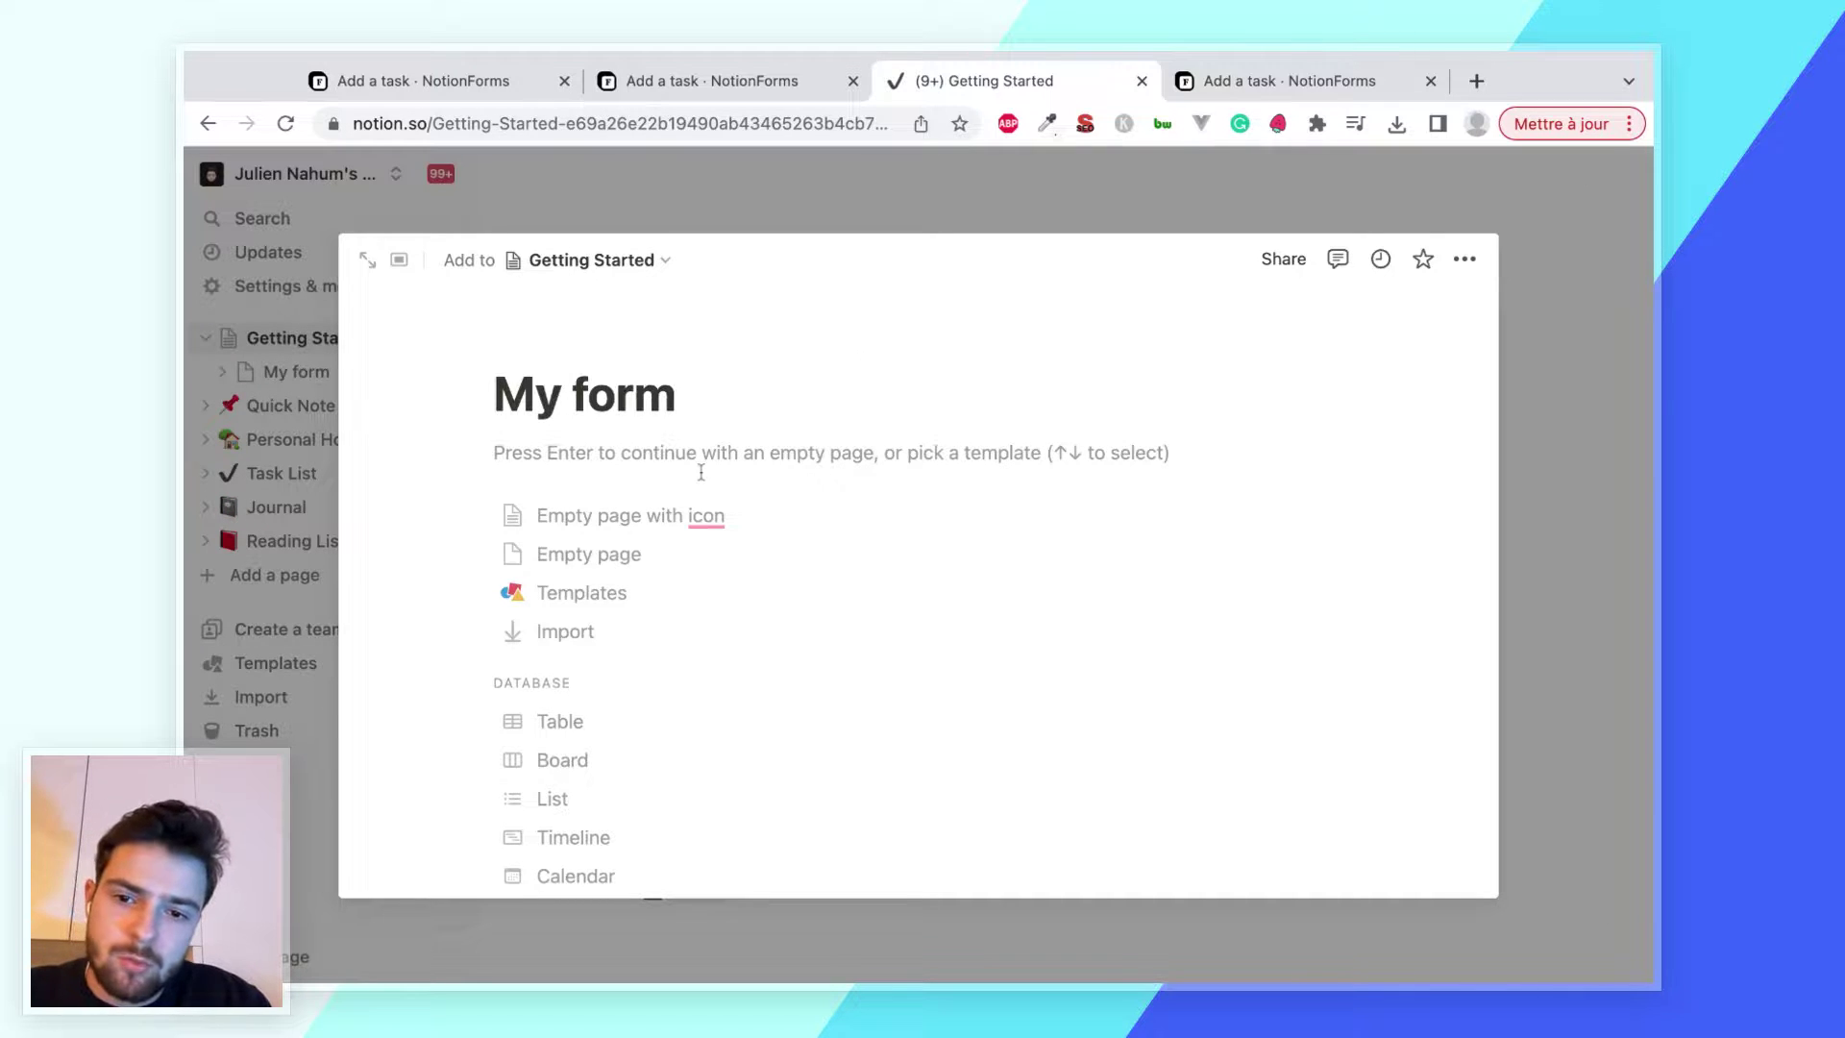
pyautogui.press('Return')
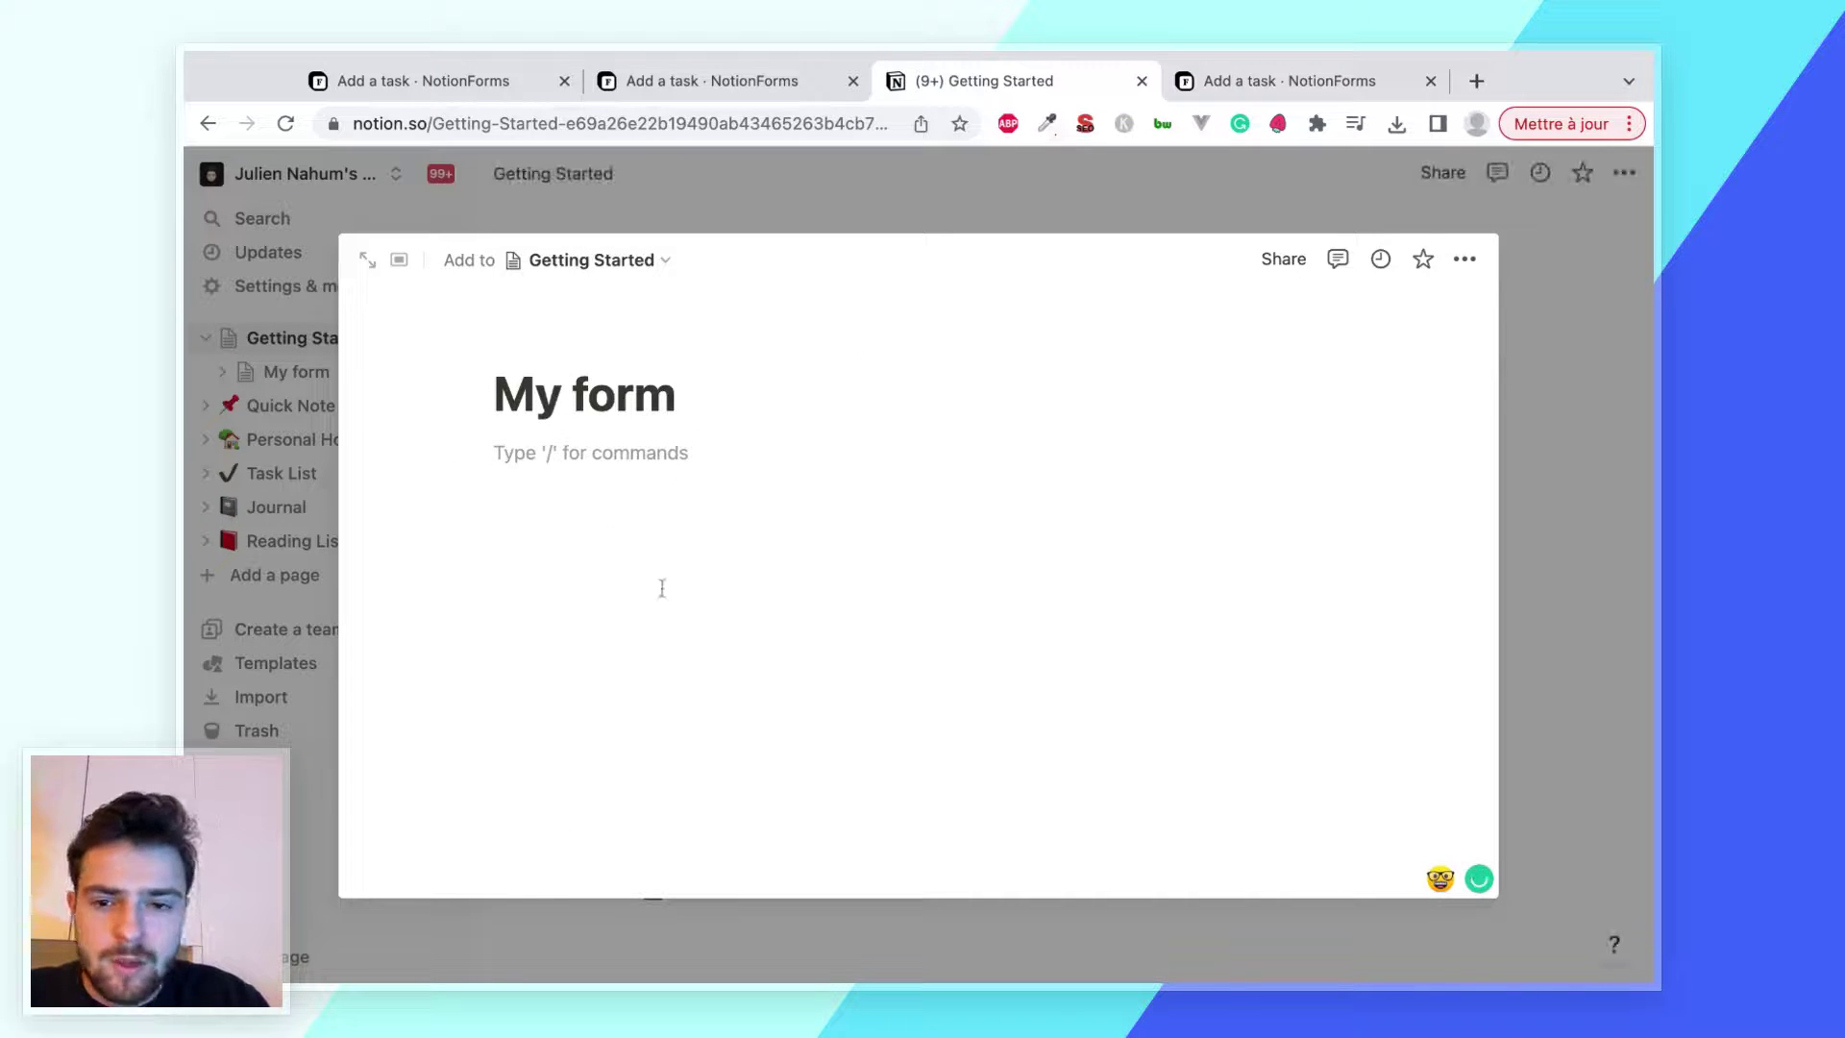
pyautogui.write('https://notionforms.io/forms/add-a-task-12')
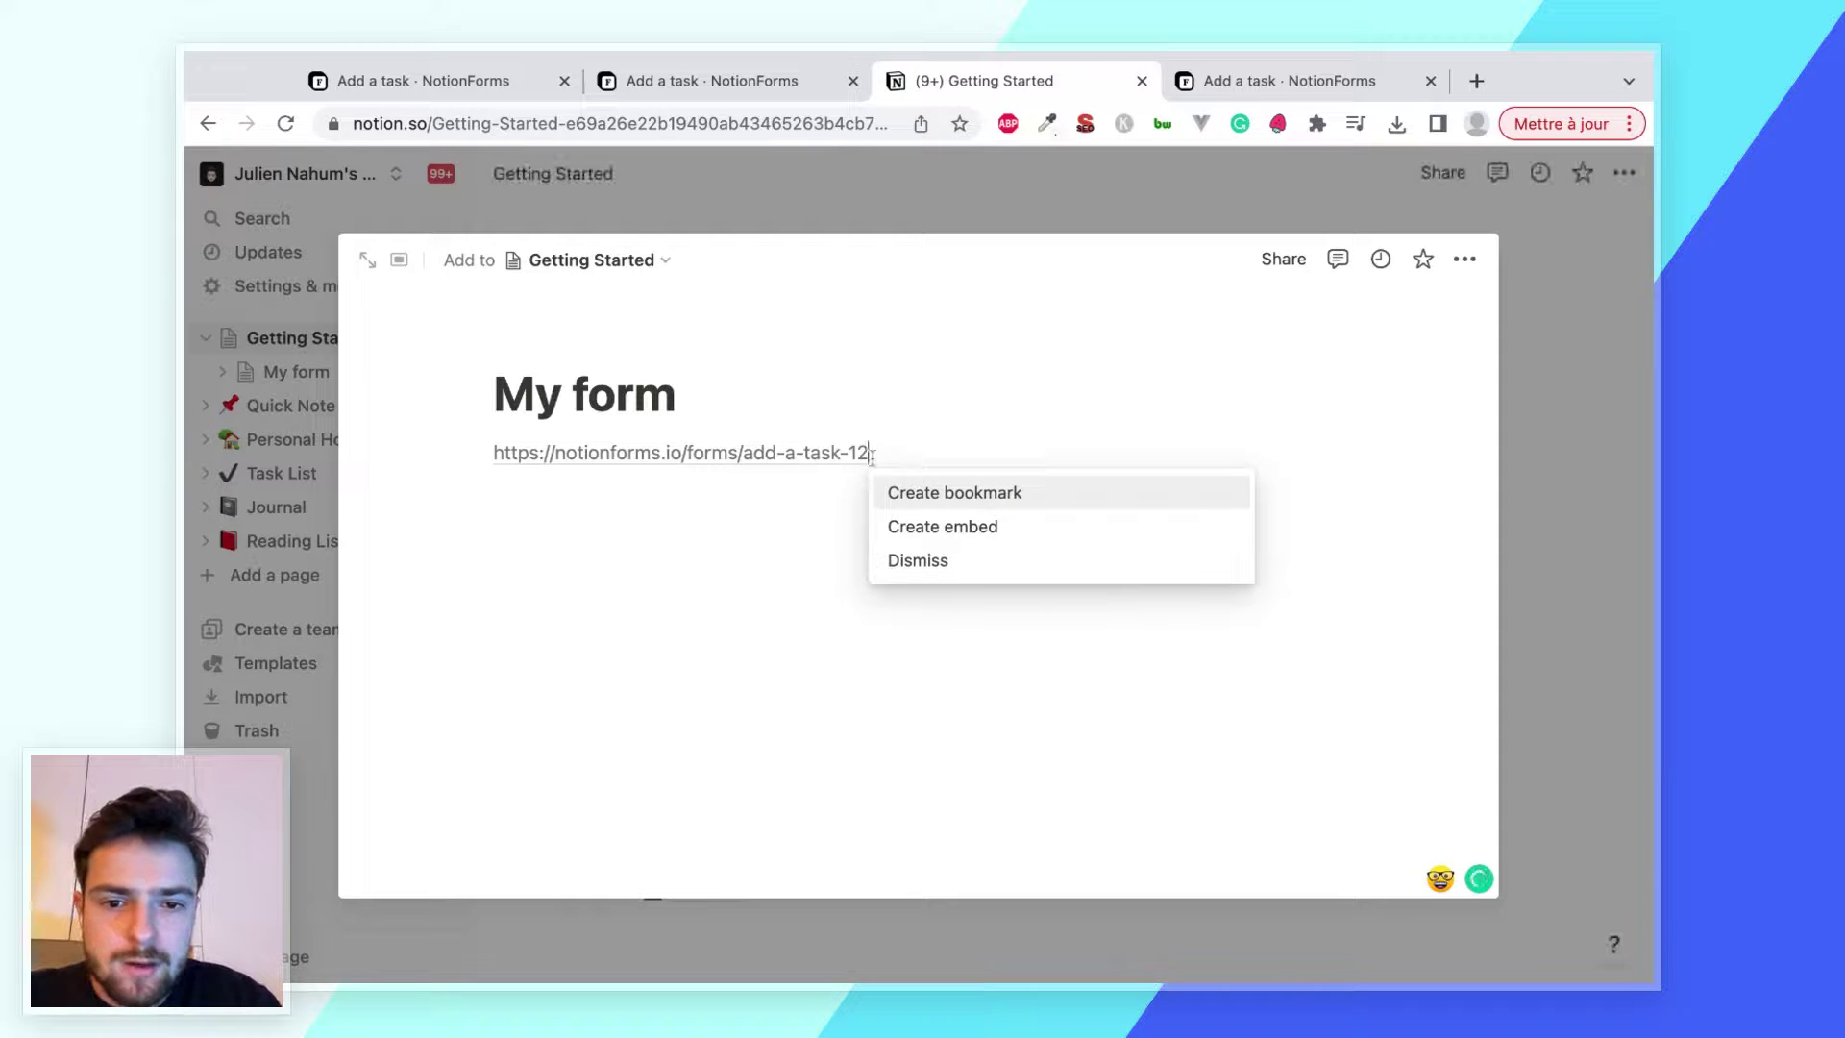
pyautogui.click(928, 527)
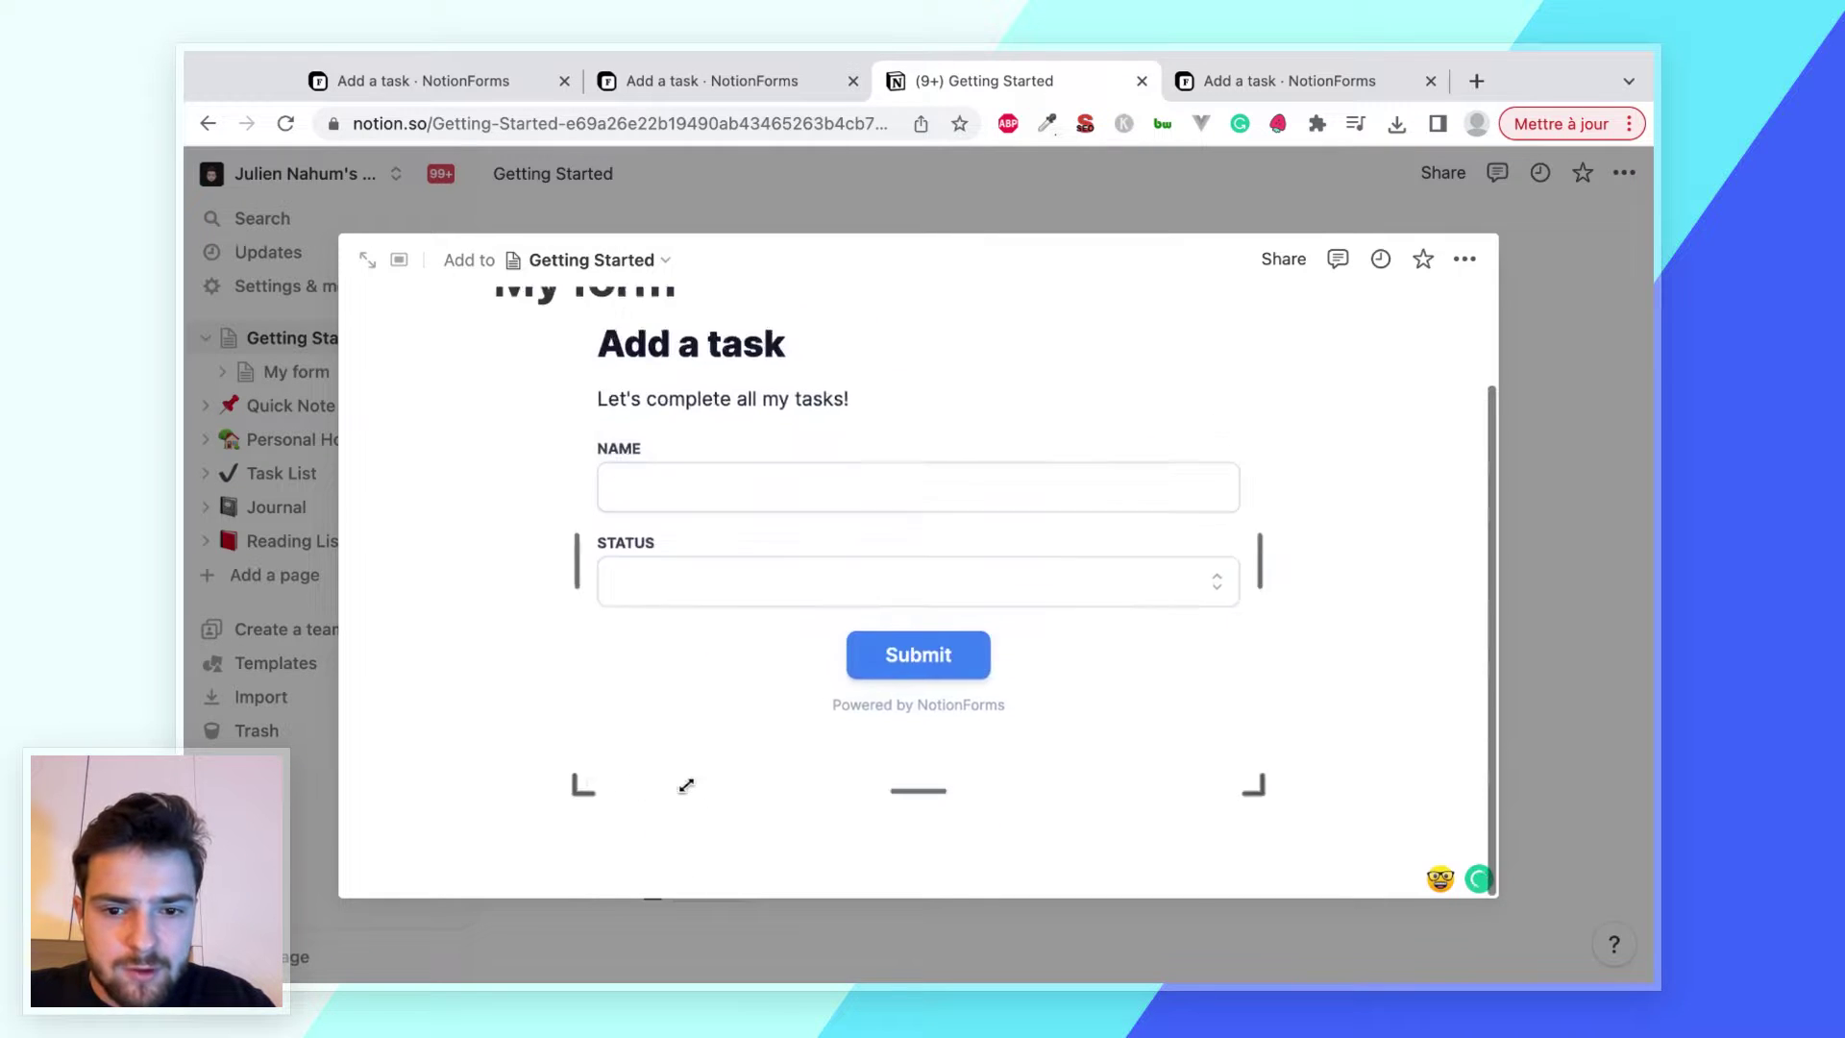
pyautogui.moveTo(686, 785); pyautogui.dragTo(683, 782)
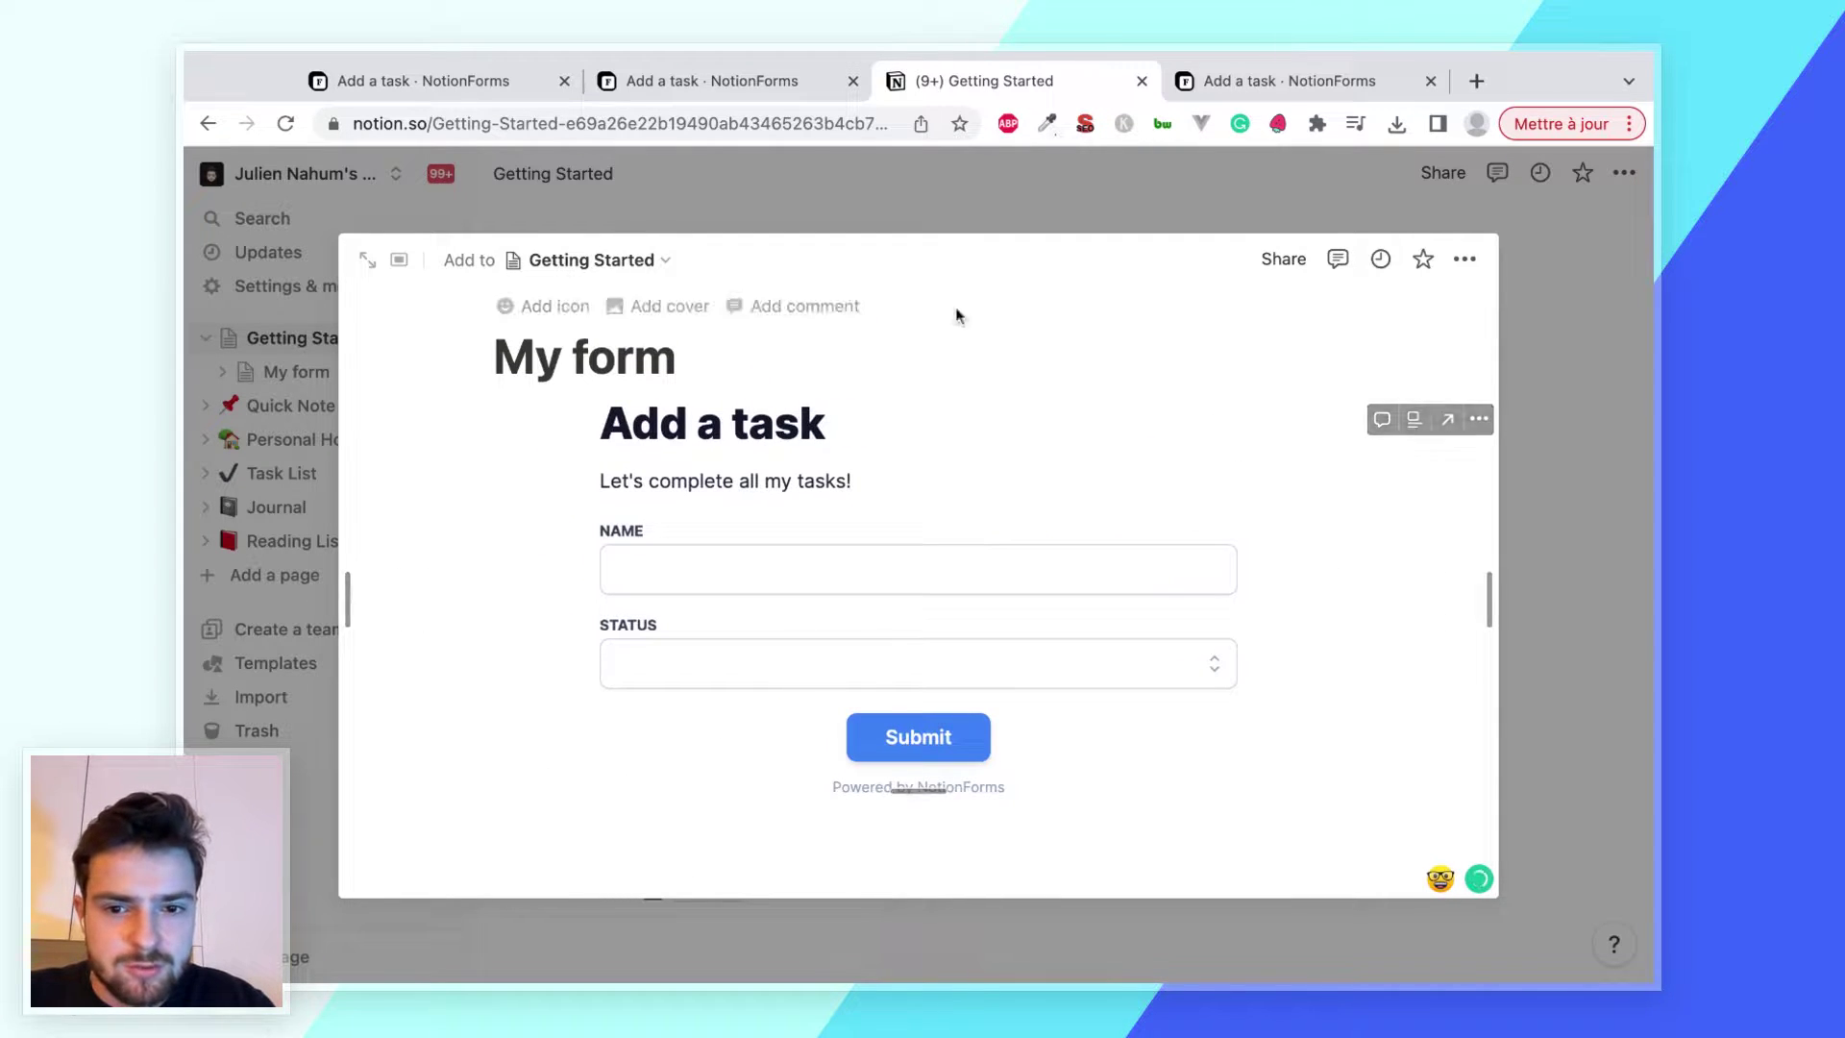
# Submit 'Task example' with status Doing through the embedded form
pyautogui.click(801, 577)
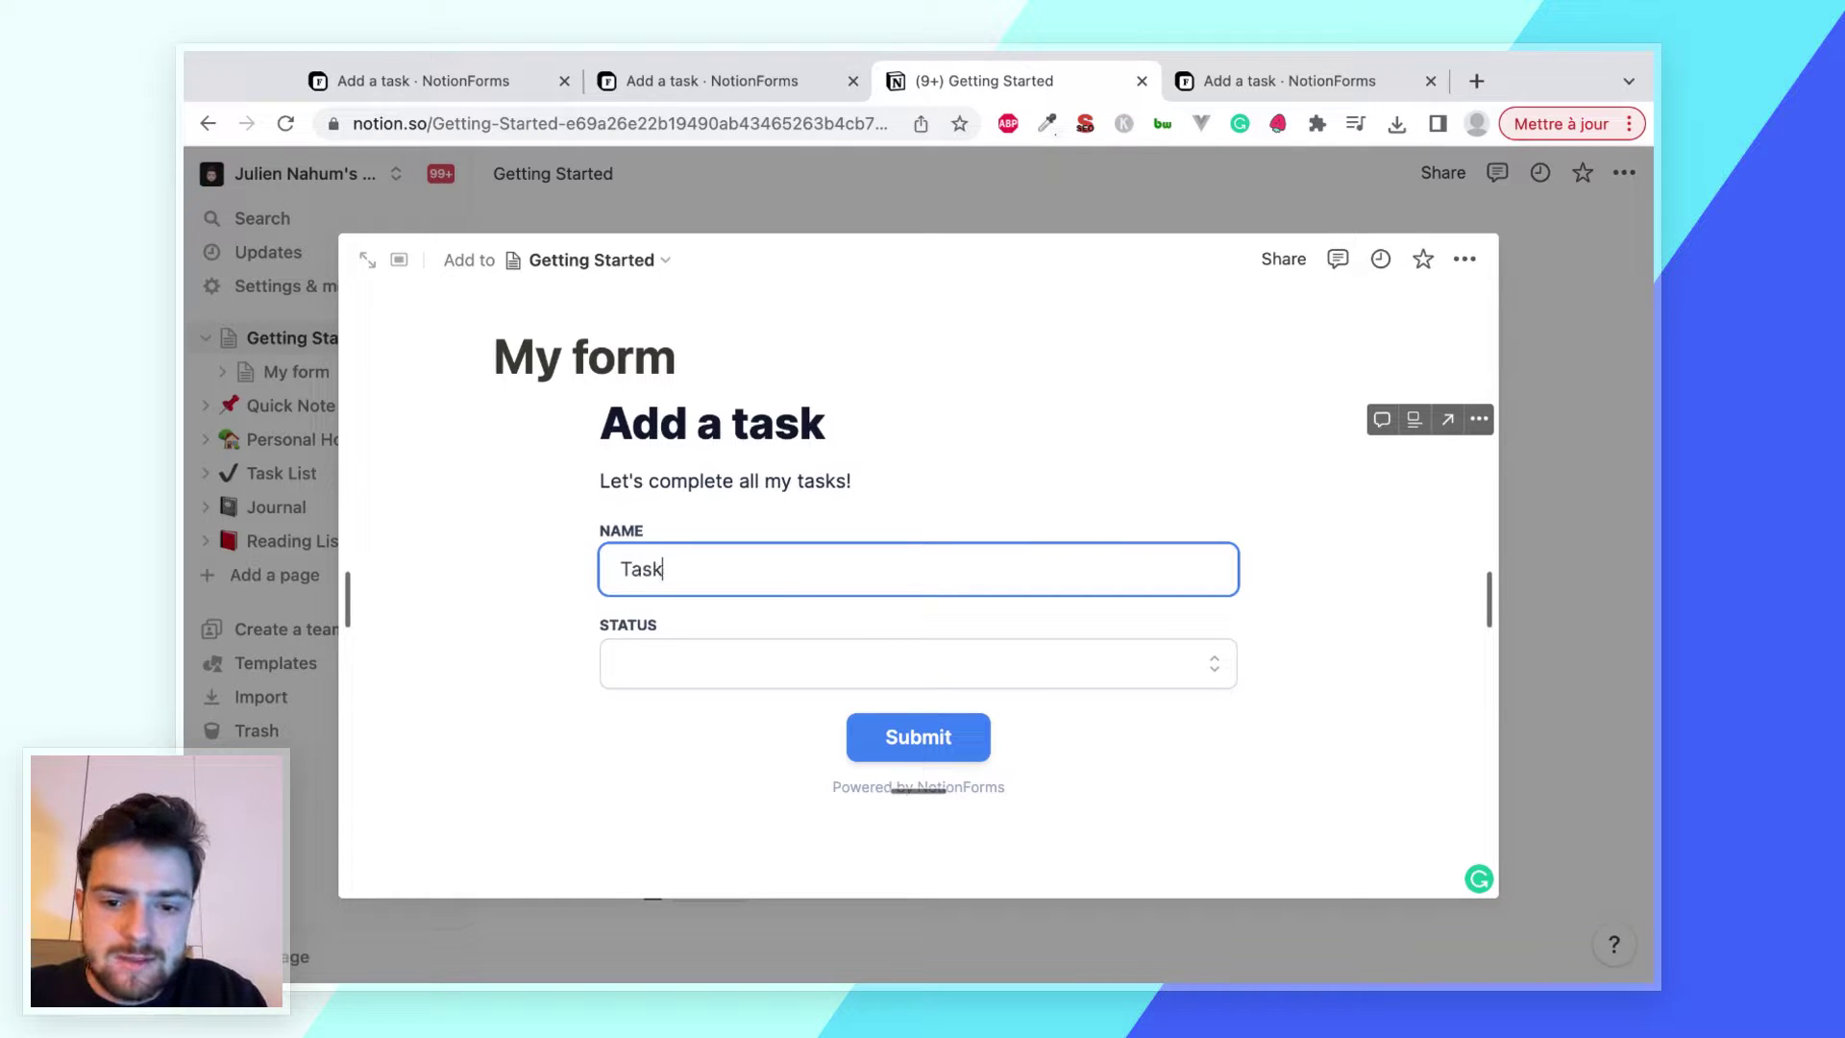
pyautogui.click(721, 661)
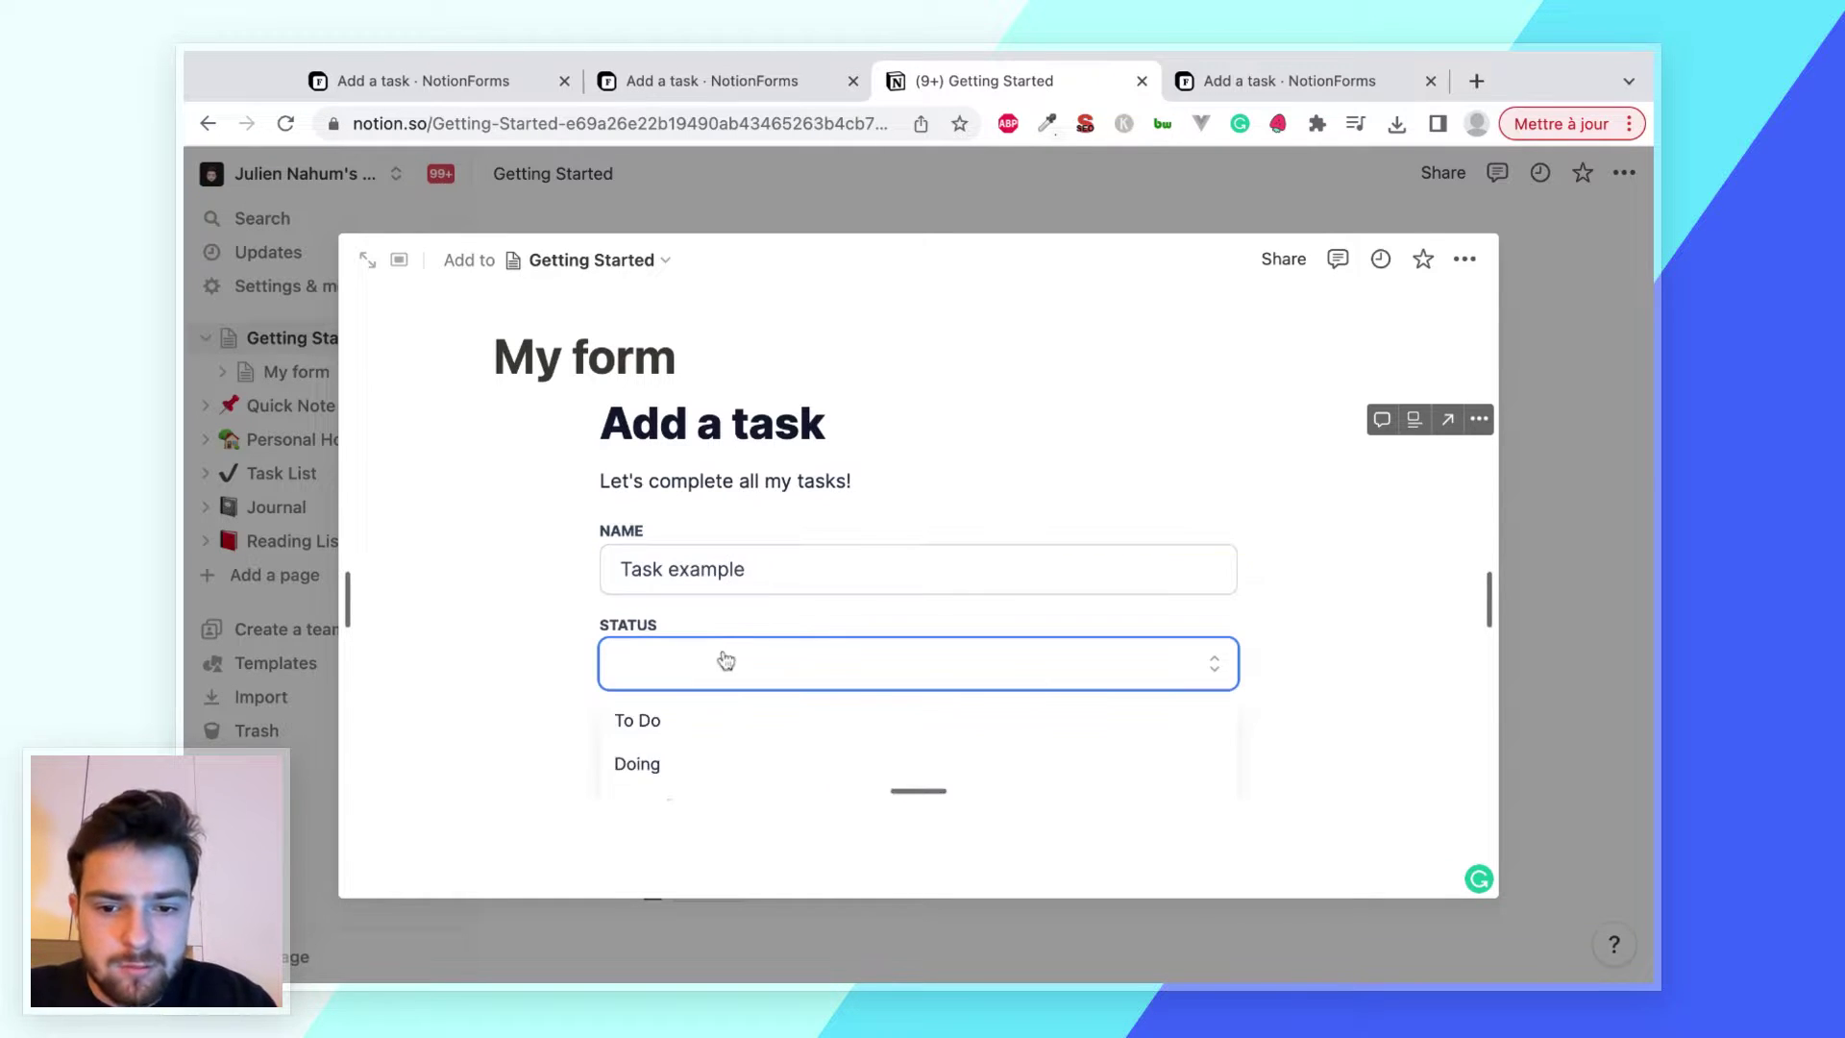
pyautogui.click(717, 754)
pyautogui.click(985, 725)
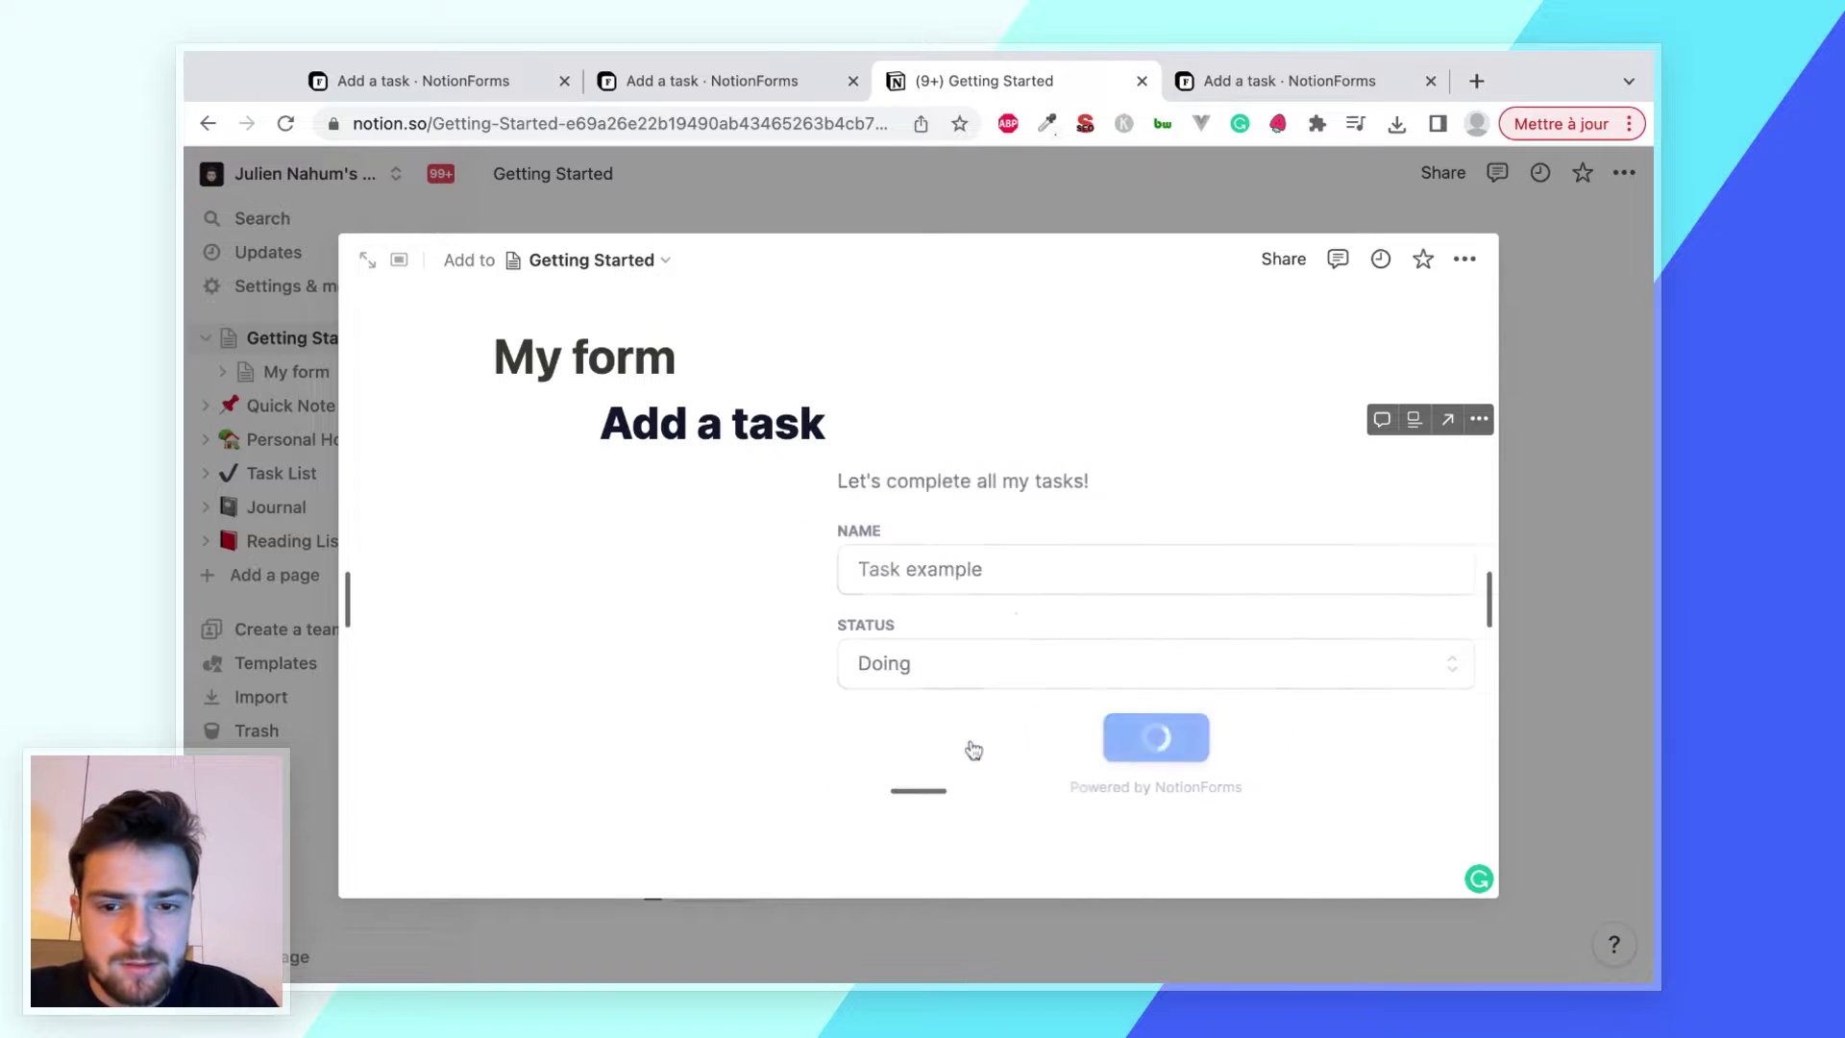
# Close the My form preview and view the Task List's new Task example row with status Doing
pyautogui.click(958, 186)
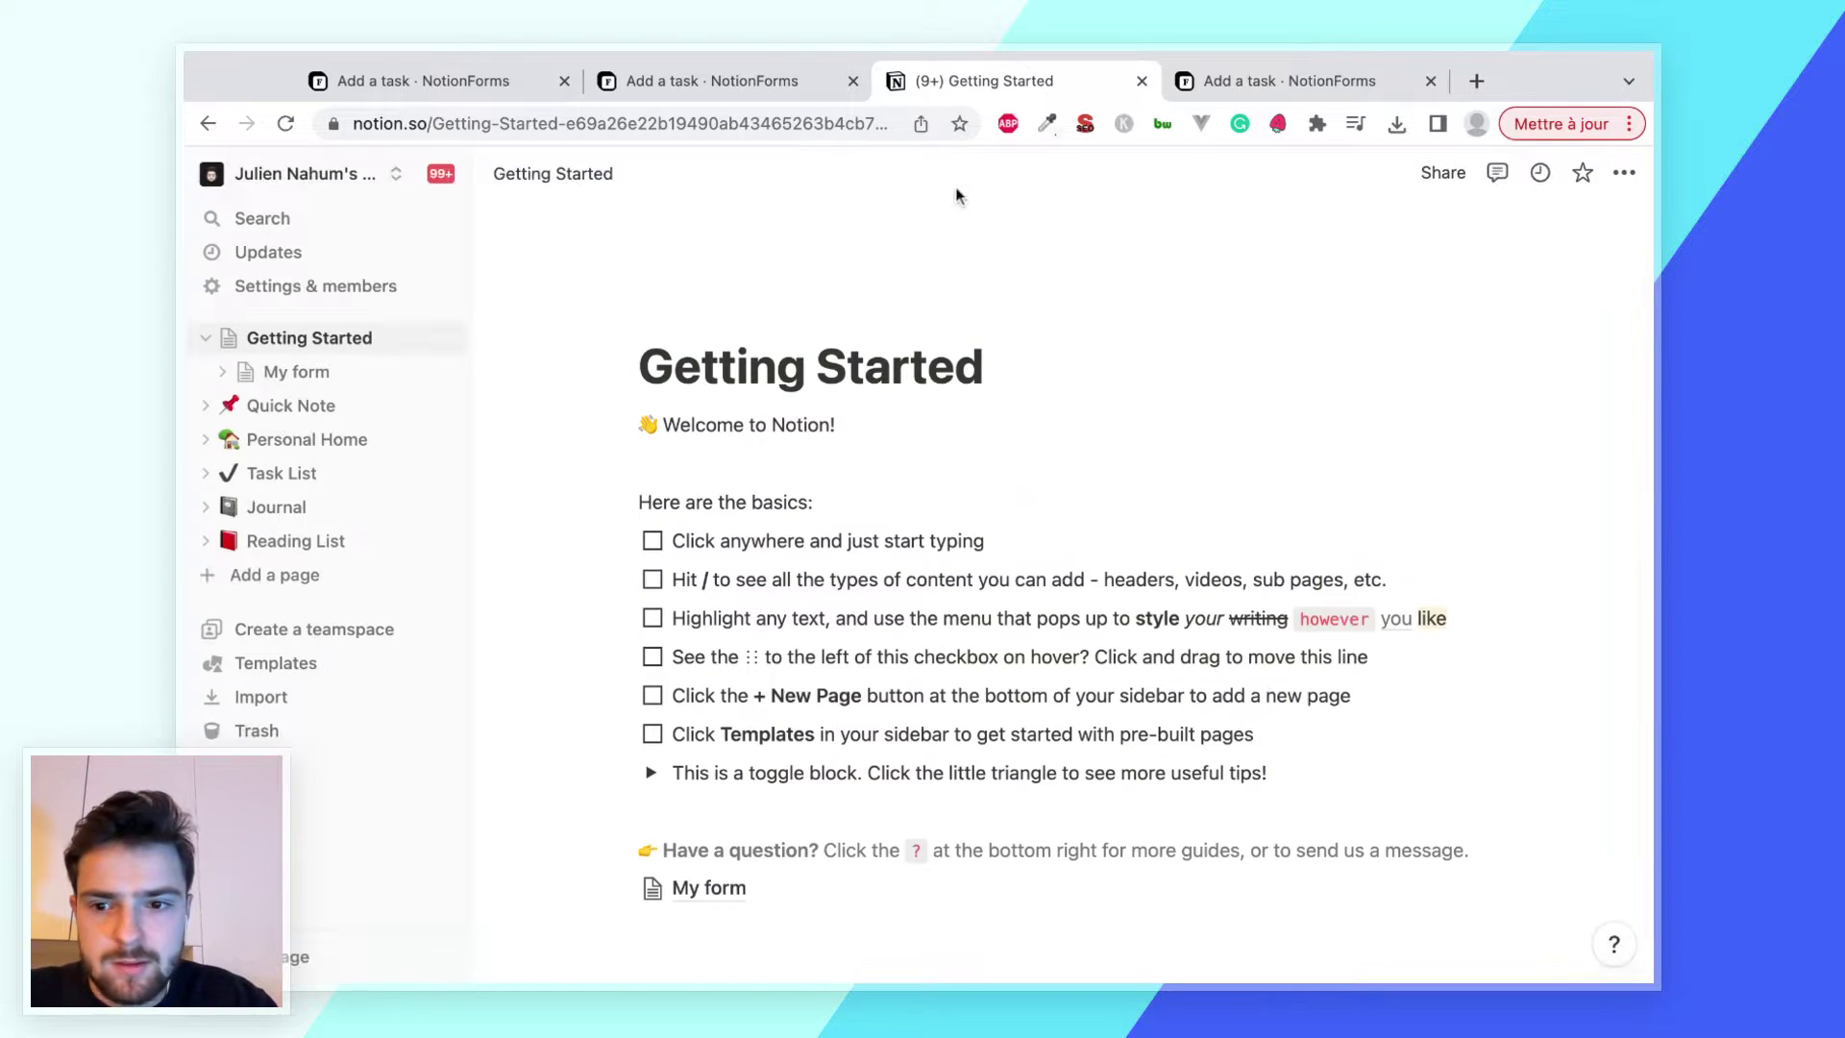
pyautogui.click(321, 480)
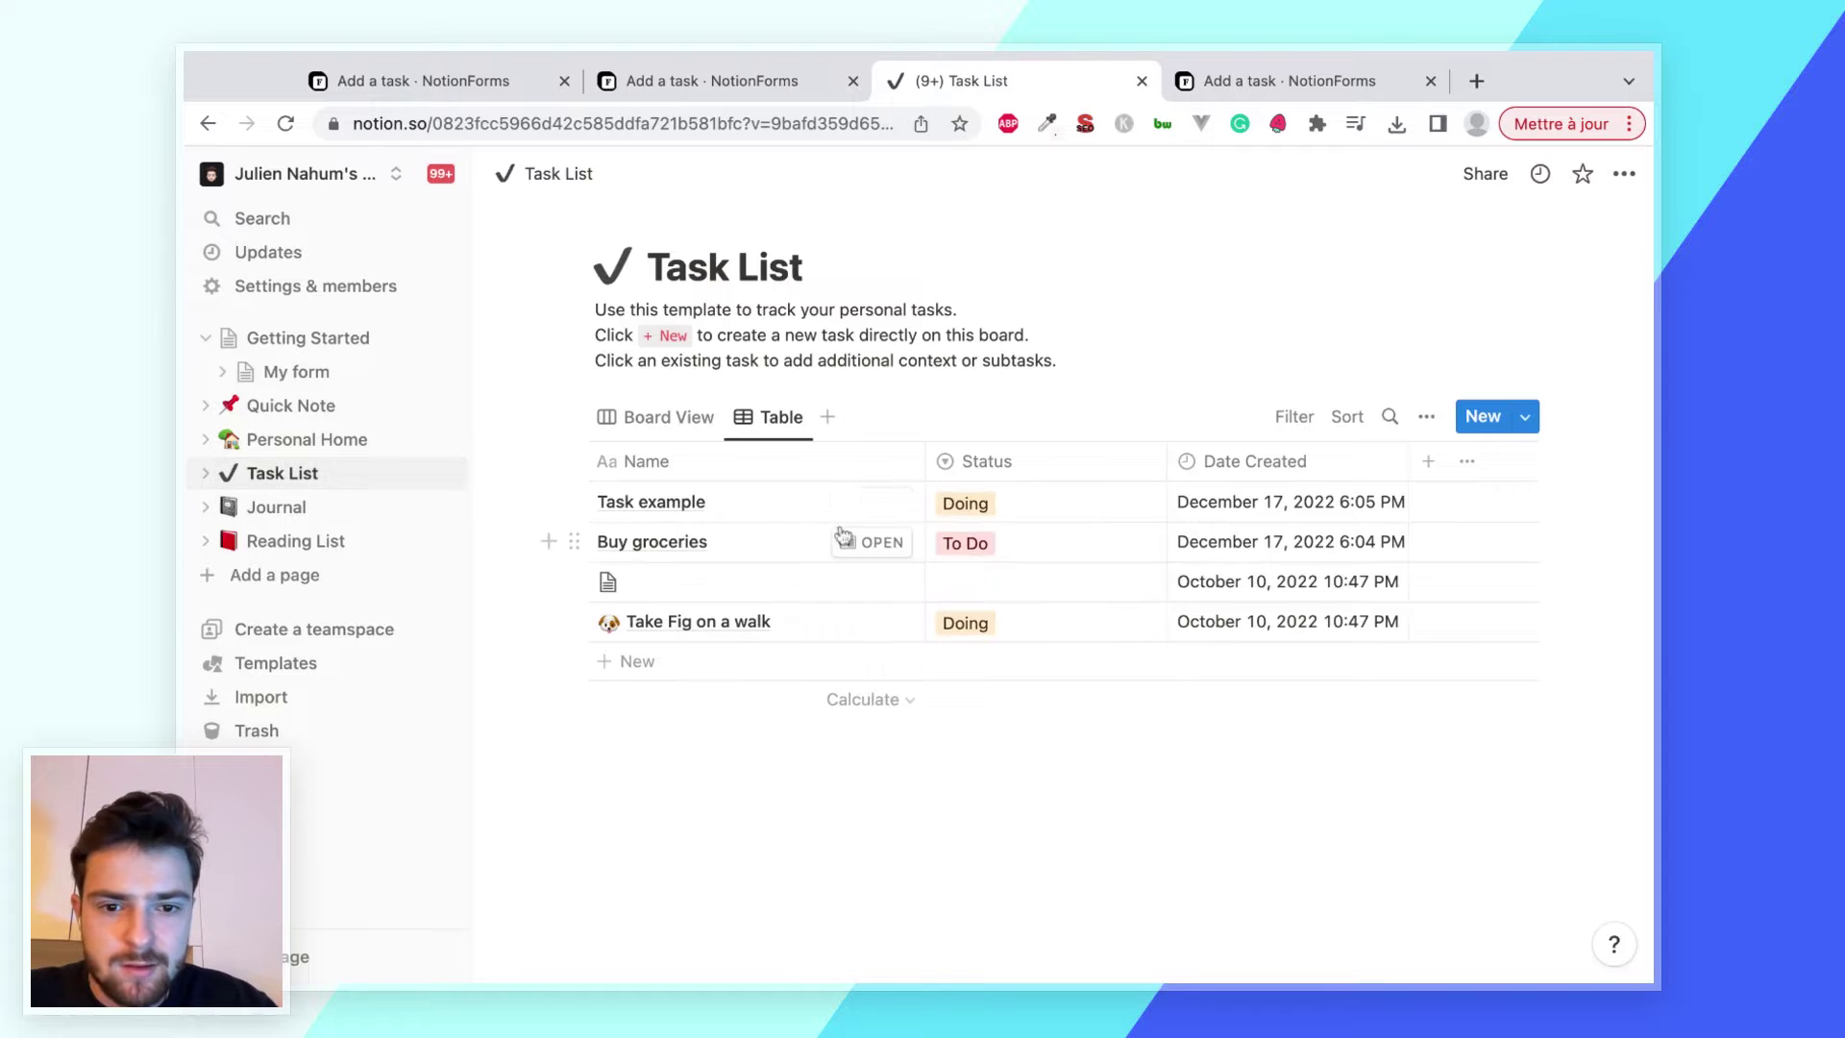